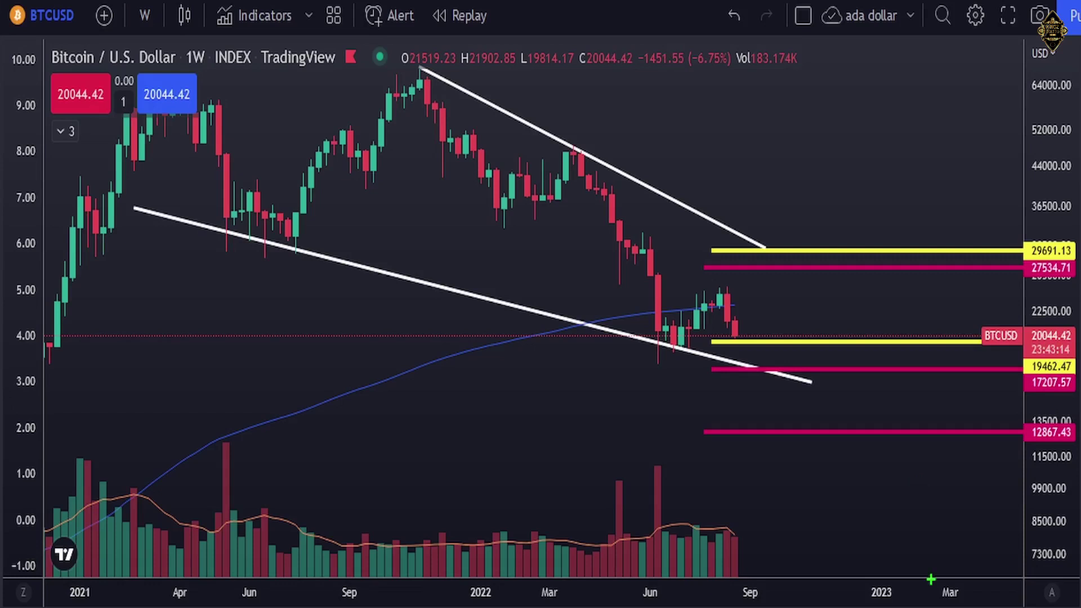
- Circle the latest weekly Bitcoin candles around the blue moving average and the lower yellow level, and leave drawing mode
{"action": "mouse_move", "coordinate": [751, 313]}
{"action": "left_mouse_down"}
{"action": "mouse_move", "coordinate": [682, 344]}
{"action": "mouse_move", "coordinate": [754, 345]}
{"action": "mouse_move", "coordinate": [744, 349]}
{"action": "left_mouse_up"}
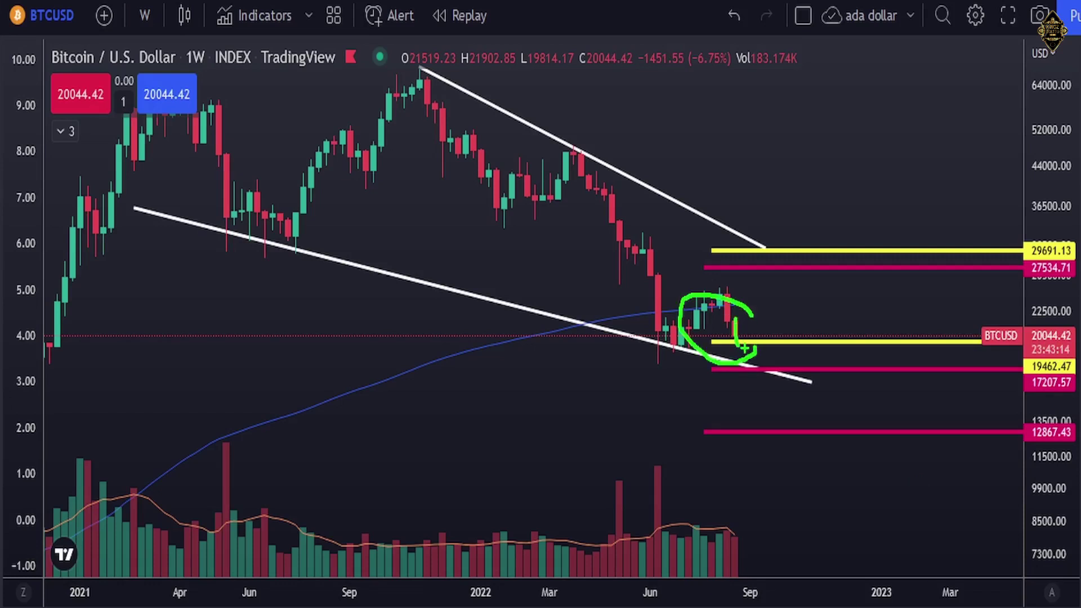
{"action": "key", "text": "Escape"}
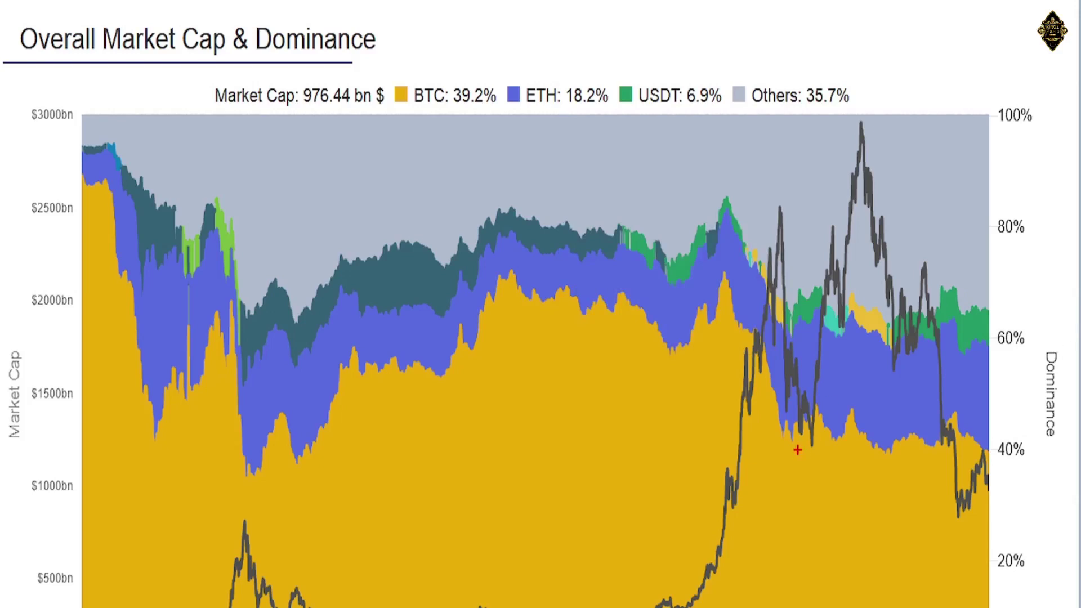
- Mark the low in Bitcoin's dominance near 40%, circle the BTC share and total market cap figures, and clear the marks
{"action": "left_click_drag", "start_coordinate": [792, 452], "coordinate": [794, 467]}
{"action": "mouse_move", "coordinate": [481, 75]}
{"action": "left_mouse_down"}
{"action": "mouse_move", "coordinate": [492, 82]}
{"action": "mouse_move", "coordinate": [398, 87]}
{"action": "mouse_move", "coordinate": [427, 109]}
{"action": "mouse_move", "coordinate": [495, 107]}
{"action": "mouse_move", "coordinate": [496, 85]}
{"action": "left_mouse_up"}
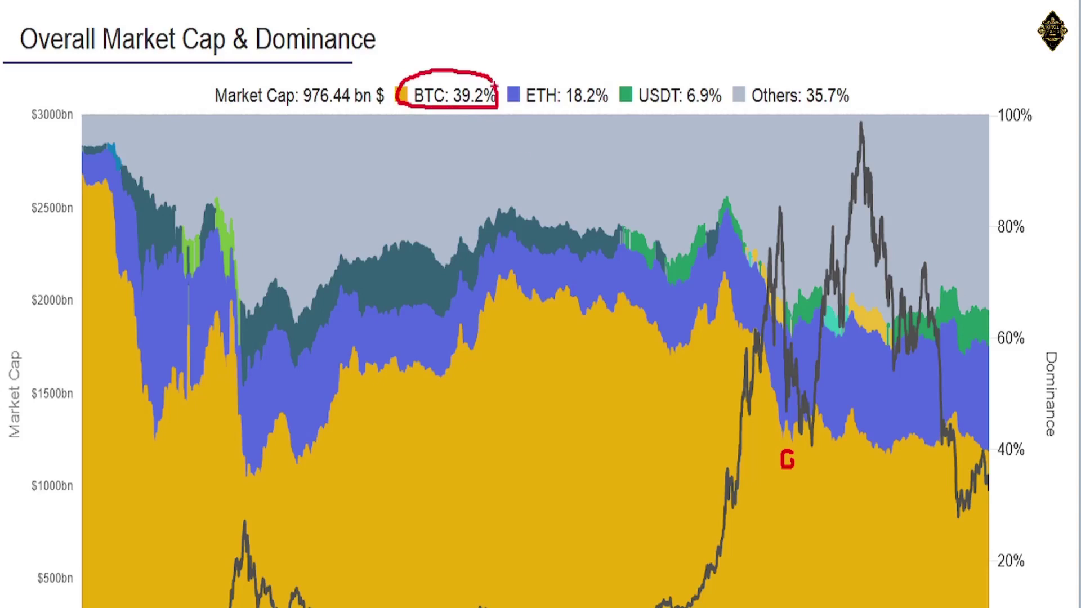
{"action": "left_click_drag", "start_coordinate": [382, 75], "coordinate": [397, 81]}
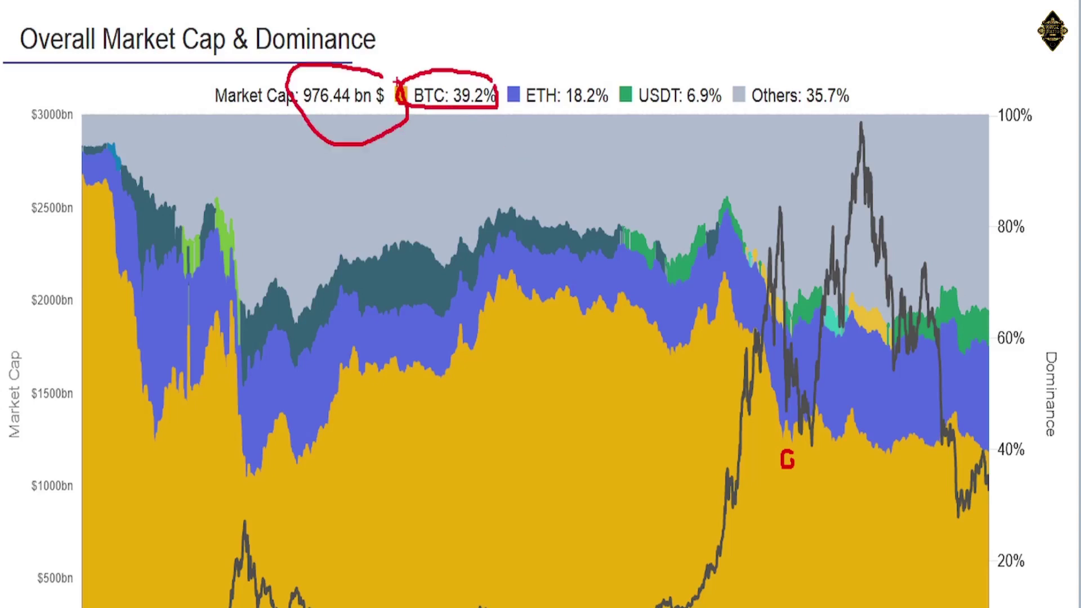
{"action": "key", "text": "e"}
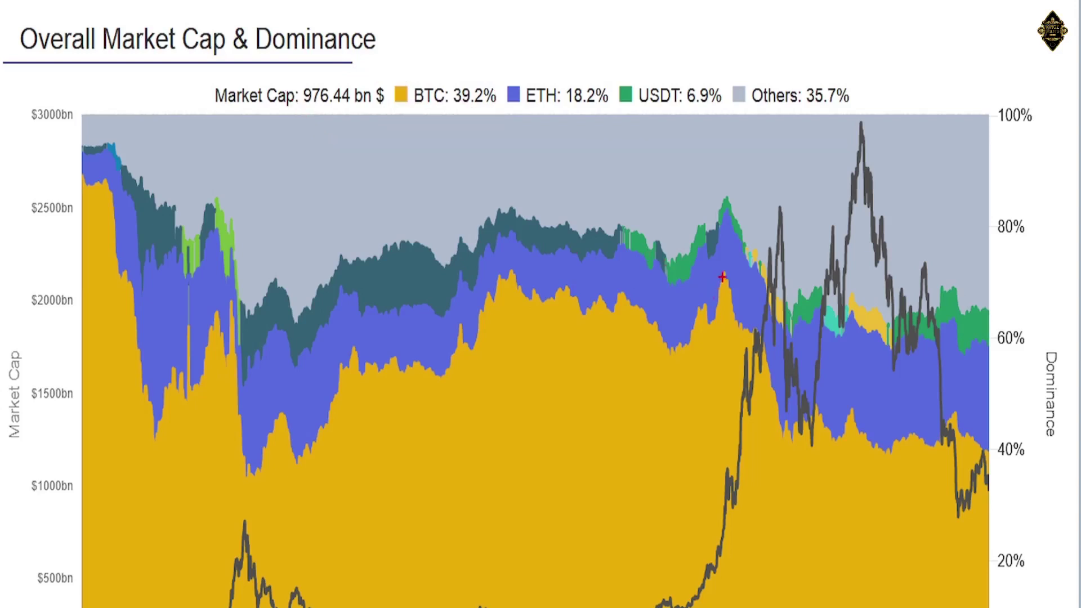
- Draw a descending trendline from Bitcoin's dominance peak to about 40%, and circle the two highs it touches
{"action": "mouse_move", "coordinate": [723, 273]}
{"action": "left_mouse_down"}
{"action": "mouse_move", "coordinate": [901, 408]}
{"action": "mouse_move", "coordinate": [1047, 418]}
{"action": "mouse_move", "coordinate": [1003, 439]}
{"action": "left_mouse_up"}
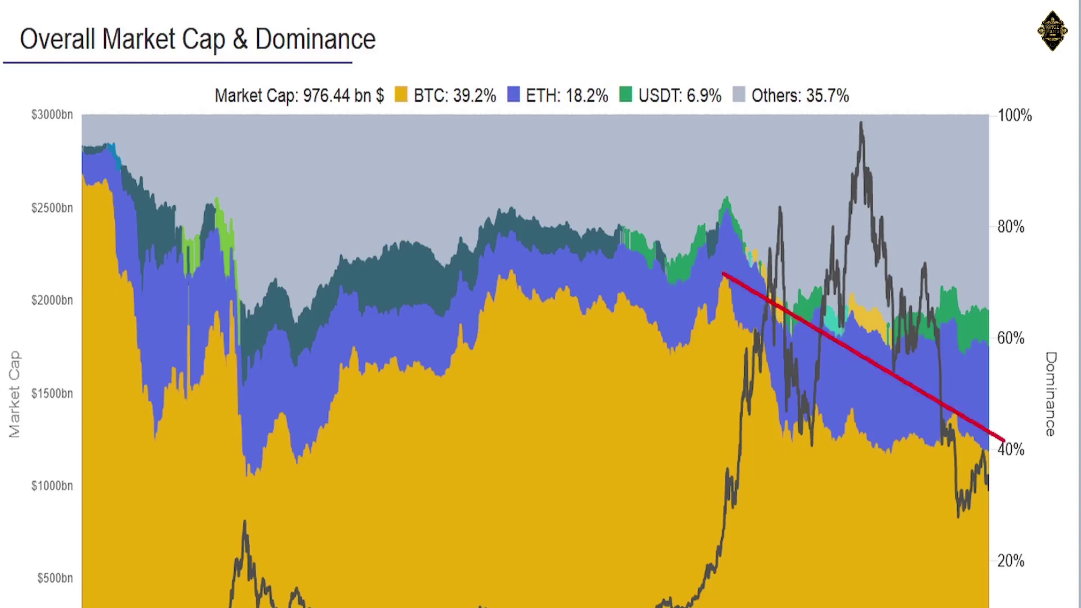
{"action": "left_click_drag", "start_coordinate": [965, 402], "coordinate": [961, 416]}
{"action": "left_click_drag", "start_coordinate": [728, 274], "coordinate": [726, 271]}
- Draw a horizontal support line at about 35% dominance, circle its earlier low, sketch a rise from the chart's end, and clear the drawings
{"action": "left_click_drag", "start_coordinate": [82, 477], "coordinate": [998, 475]}
{"action": "mouse_move", "coordinate": [264, 470]}
{"action": "left_mouse_down"}
{"action": "mouse_move", "coordinate": [237, 471]}
{"action": "mouse_move", "coordinate": [261, 478]}
{"action": "left_mouse_up"}
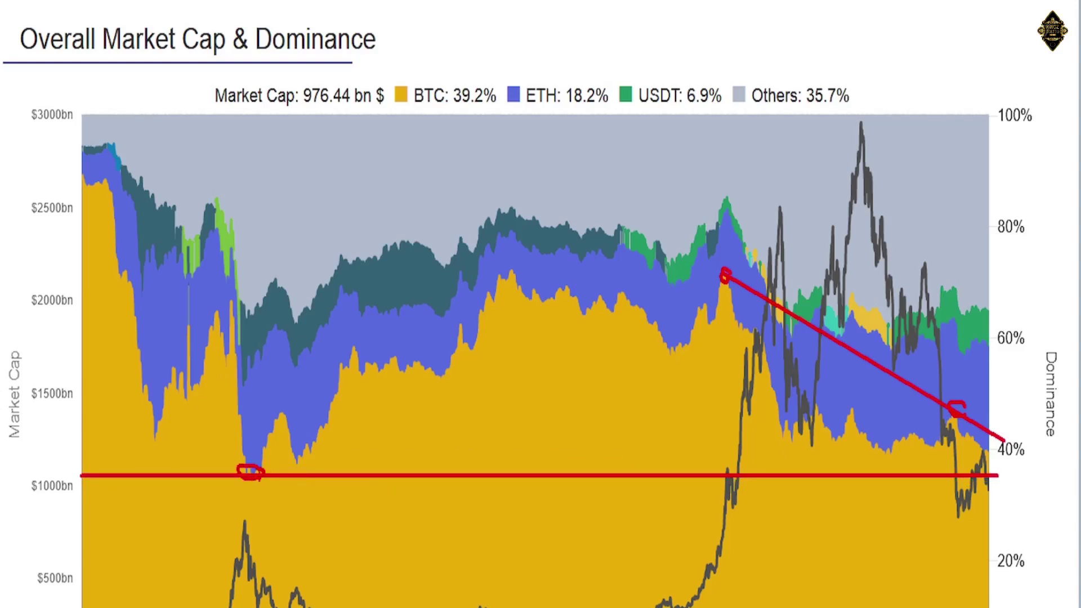
{"action": "mouse_move", "coordinate": [986, 450]}
{"action": "left_mouse_down"}
{"action": "mouse_move", "coordinate": [999, 480]}
{"action": "mouse_move", "coordinate": [1003, 465]}
{"action": "mouse_move", "coordinate": [984, 468]}
{"action": "mouse_move", "coordinate": [1014, 339]}
{"action": "left_mouse_up"}
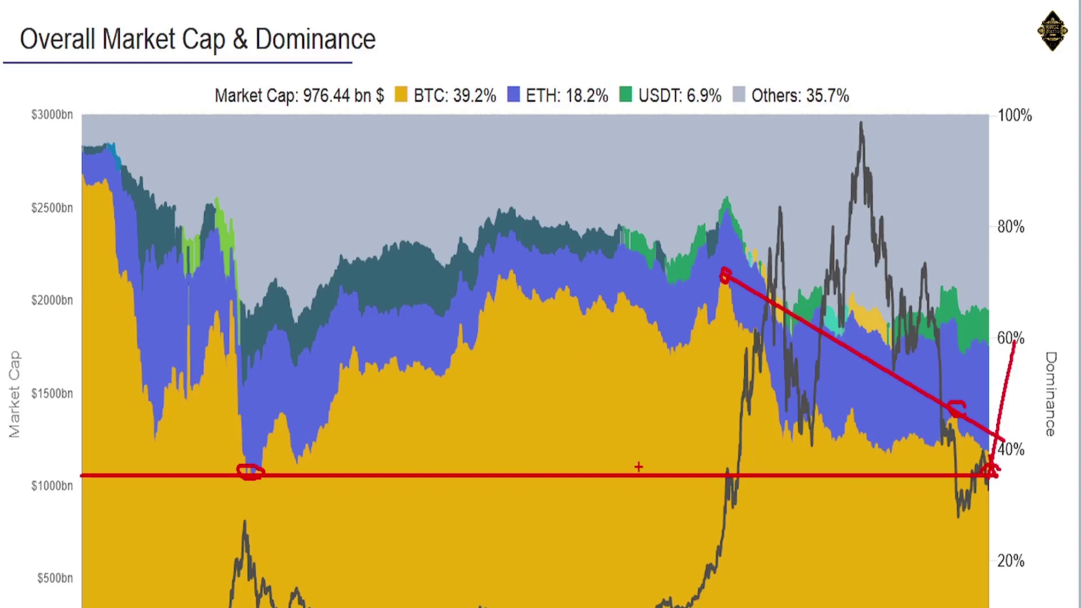
{"action": "key", "text": "e"}
- Draw two rising strokes over the dominance chart and mark the most recent stretch of Bitcoin's dominance
{"action": "left_click_drag", "start_coordinate": [648, 448], "coordinate": [696, 341]}
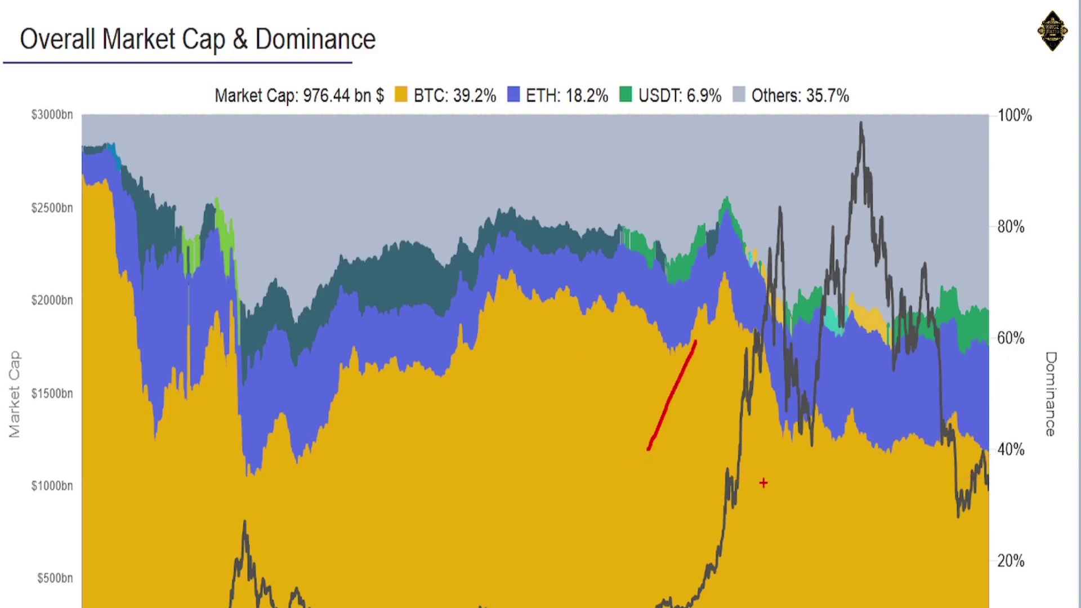
{"action": "left_click_drag", "start_coordinate": [752, 482], "coordinate": [857, 194]}
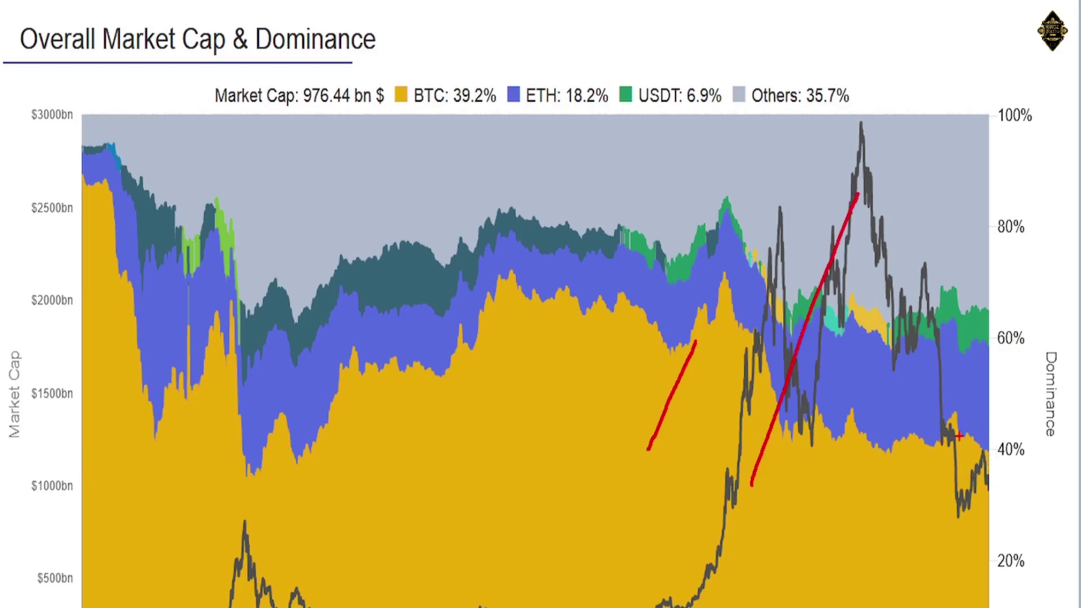
{"action": "mouse_move", "coordinate": [959, 435]}
{"action": "left_mouse_down"}
{"action": "mouse_move", "coordinate": [967, 488]}
{"action": "mouse_move", "coordinate": [996, 457]}
{"action": "left_mouse_up"}
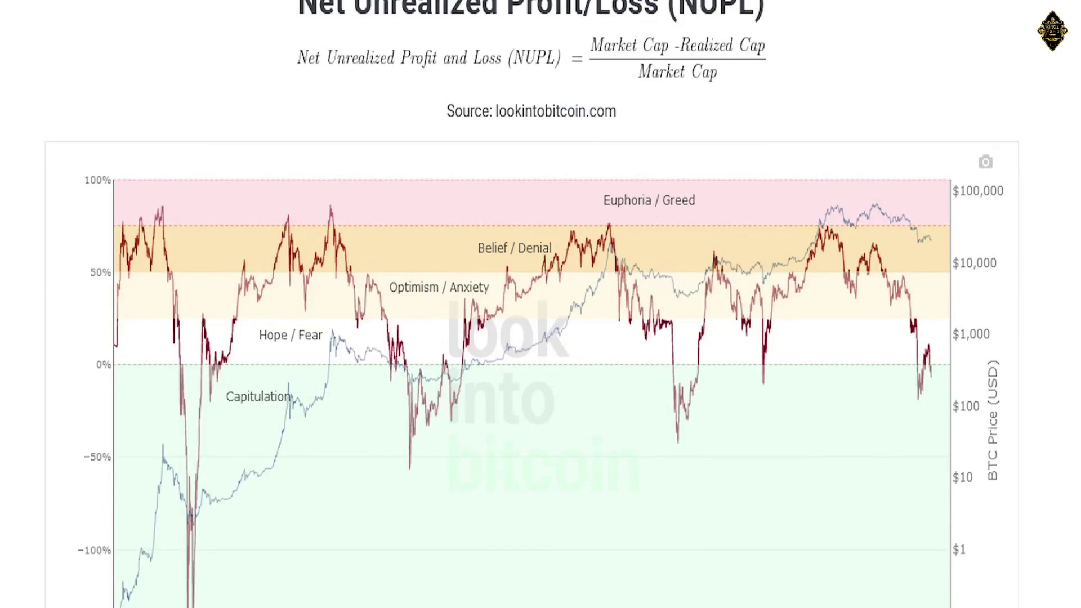
- Draw a rising red trendline along the NUPL lows and circle the three lows it touches
{"action": "left_click", "coordinate": [1033, 215]}
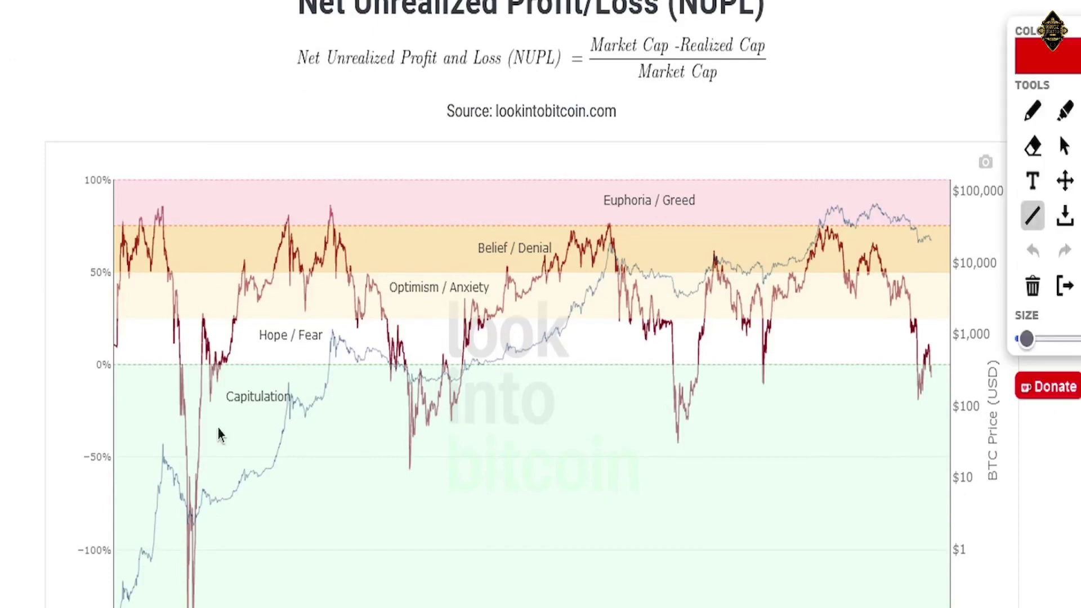
{"action": "left_click_drag", "start_coordinate": [207, 485], "coordinate": [309, 482]}
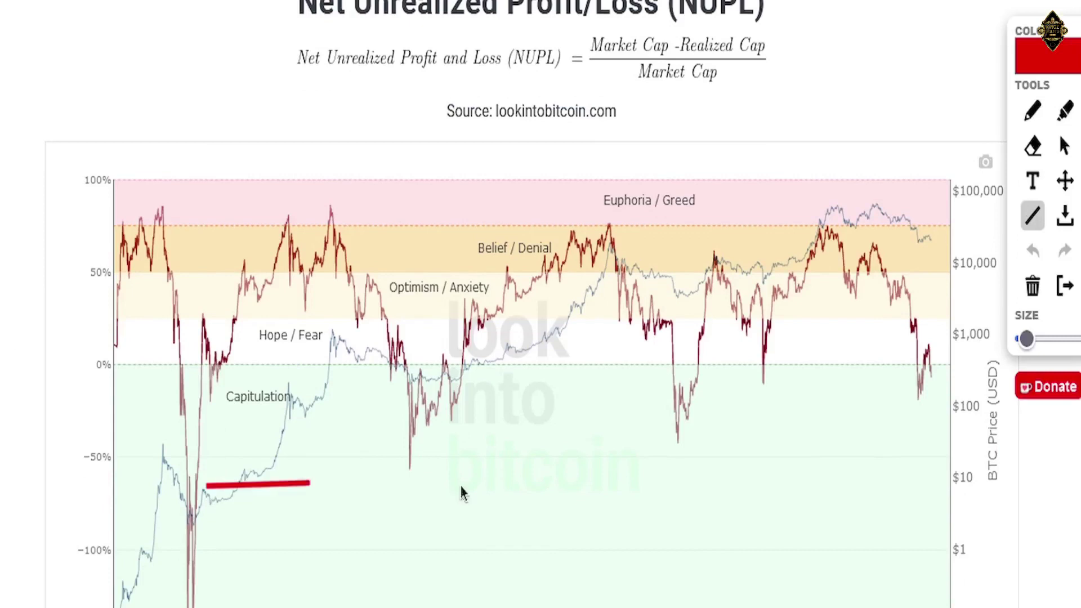
{"action": "left_click_drag", "start_coordinate": [460, 493], "coordinate": [934, 404]}
{"action": "left_click", "coordinate": [1033, 115]}
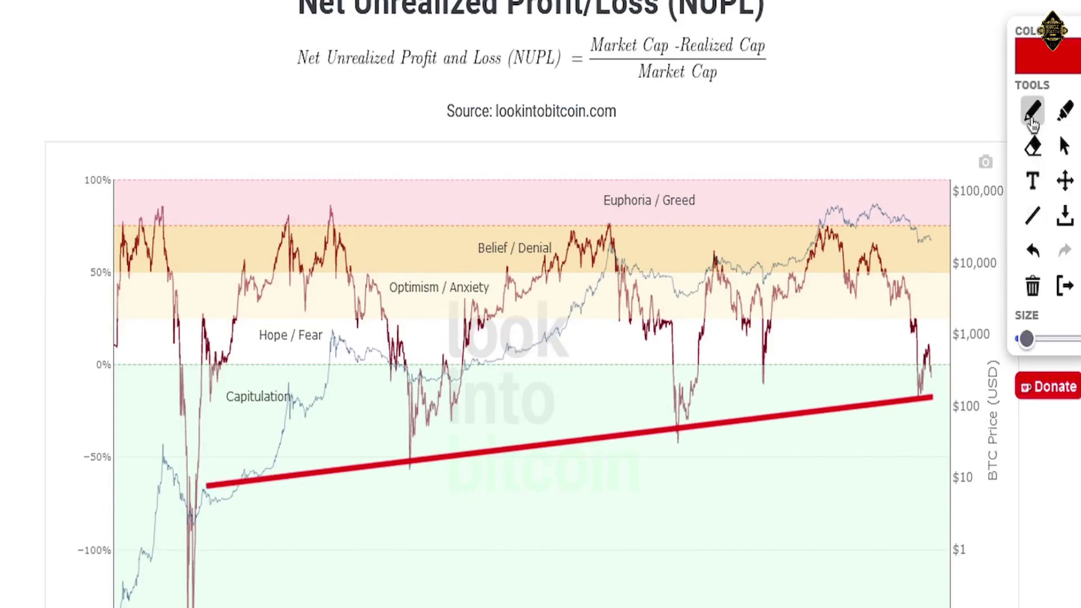
{"action": "mouse_move", "coordinate": [930, 381]}
{"action": "left_mouse_down"}
{"action": "mouse_move", "coordinate": [910, 379]}
{"action": "mouse_move", "coordinate": [929, 410]}
{"action": "left_mouse_up"}
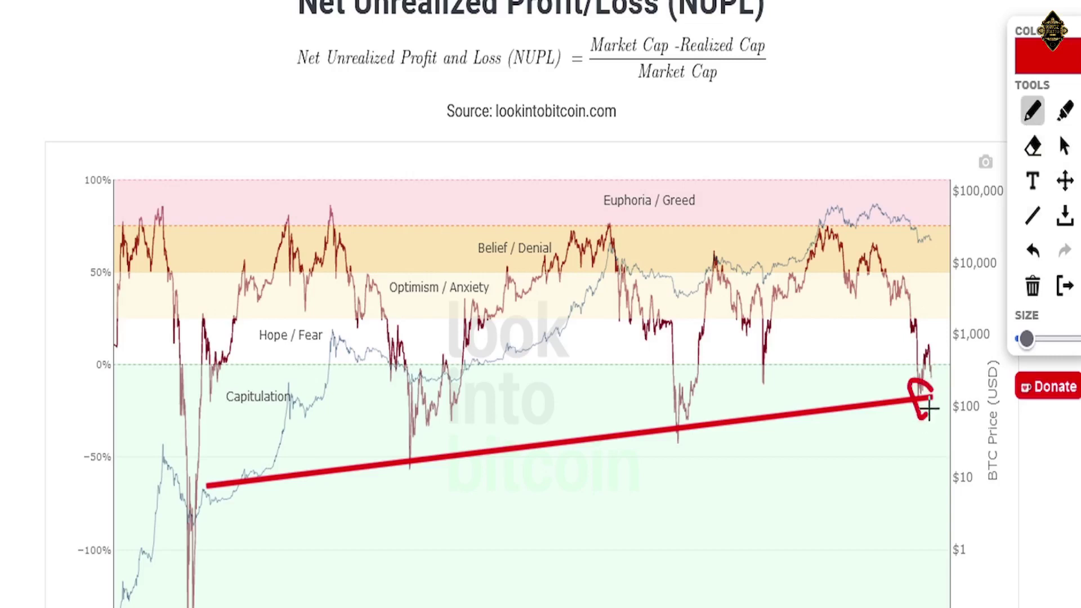
{"action": "left_click_drag", "start_coordinate": [688, 418], "coordinate": [683, 434]}
{"action": "mouse_move", "coordinate": [416, 458]}
{"action": "left_mouse_down"}
{"action": "mouse_move", "coordinate": [406, 468]}
{"action": "mouse_move", "coordinate": [419, 469]}
{"action": "left_mouse_up"}
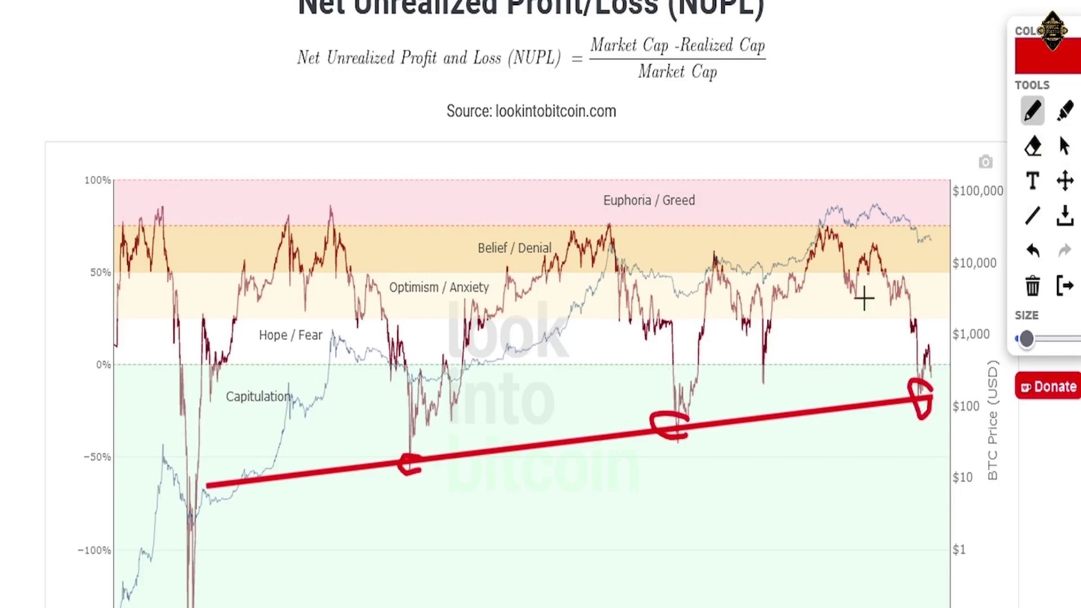
- Draw a falling trendline across the NUPL peaks, mark the latest reading, and clear all annotations
{"action": "left_click", "coordinate": [1036, 217]}
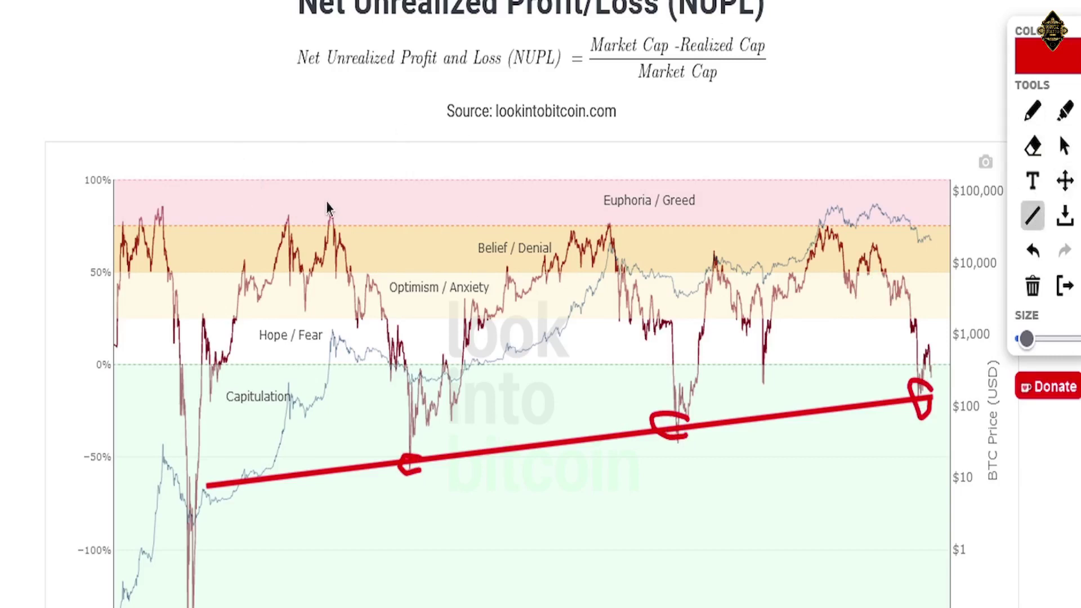
{"action": "mouse_move", "coordinate": [327, 202]}
{"action": "left_mouse_down"}
{"action": "mouse_move", "coordinate": [533, 241]}
{"action": "mouse_move", "coordinate": [772, 238]}
{"action": "mouse_move", "coordinate": [946, 252]}
{"action": "left_mouse_up"}
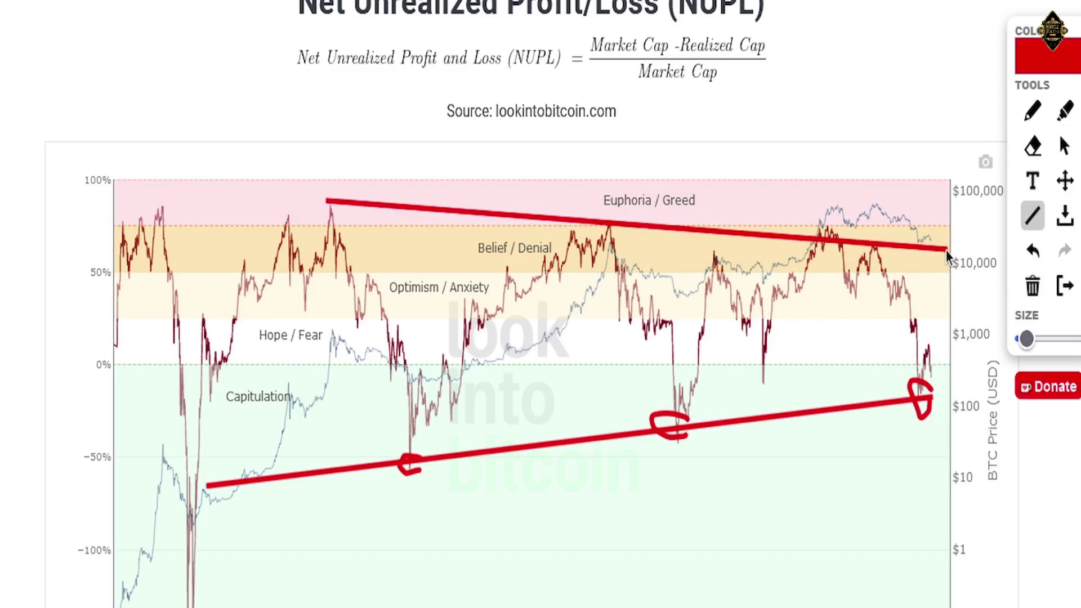
{"action": "left_click", "coordinate": [1032, 122]}
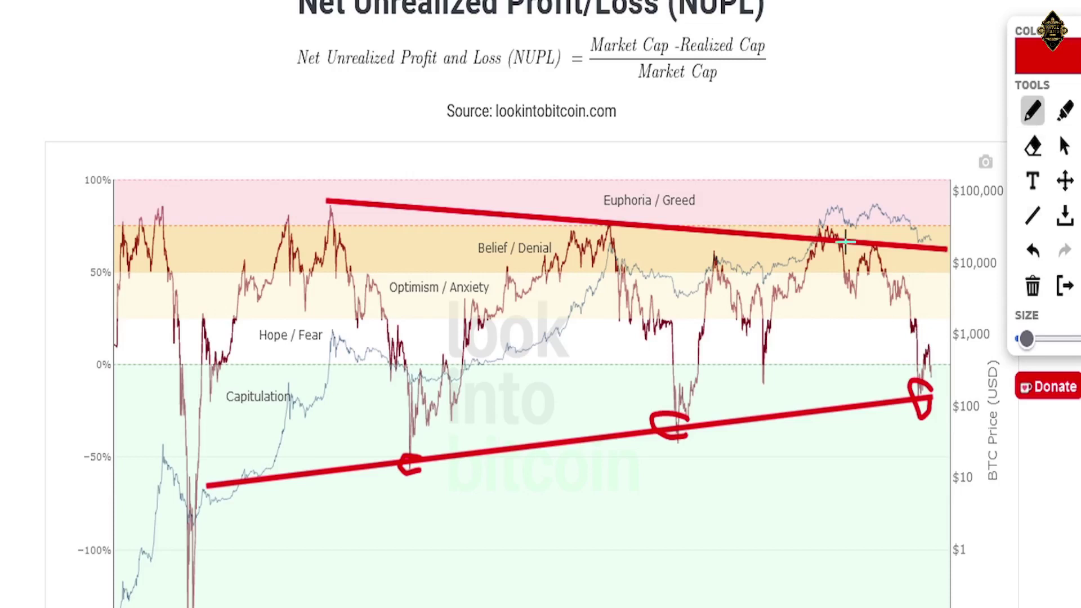
{"action": "mouse_move", "coordinate": [928, 380]}
{"action": "left_mouse_down"}
{"action": "mouse_move", "coordinate": [938, 365]}
{"action": "mouse_move", "coordinate": [926, 381]}
{"action": "mouse_move", "coordinate": [935, 375]}
{"action": "left_mouse_up"}
{"action": "left_click", "coordinate": [1033, 285]}
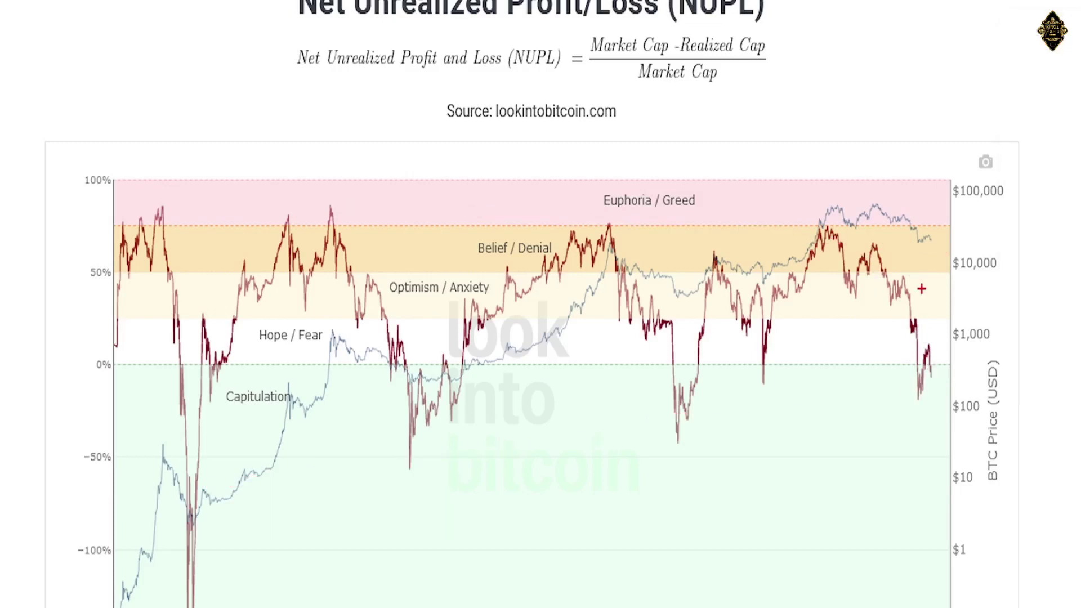
- Circle the latest NUPL reading, trace the zigzags at the two previous capitulation lows, clear them, and trace the latest rebound
{"action": "left_click_drag", "start_coordinate": [936, 370], "coordinate": [940, 376]}
{"action": "mouse_move", "coordinate": [411, 457]}
{"action": "left_mouse_down"}
{"action": "mouse_move", "coordinate": [403, 461]}
{"action": "mouse_move", "coordinate": [415, 467]}
{"action": "mouse_move", "coordinate": [422, 366]}
{"action": "mouse_move", "coordinate": [429, 428]}
{"action": "mouse_move", "coordinate": [442, 363]}
{"action": "mouse_move", "coordinate": [456, 420]}
{"action": "left_mouse_up"}
{"action": "mouse_move", "coordinate": [675, 442]}
{"action": "left_mouse_down"}
{"action": "mouse_move", "coordinate": [684, 386]}
{"action": "mouse_move", "coordinate": [688, 417]}
{"action": "left_mouse_up"}
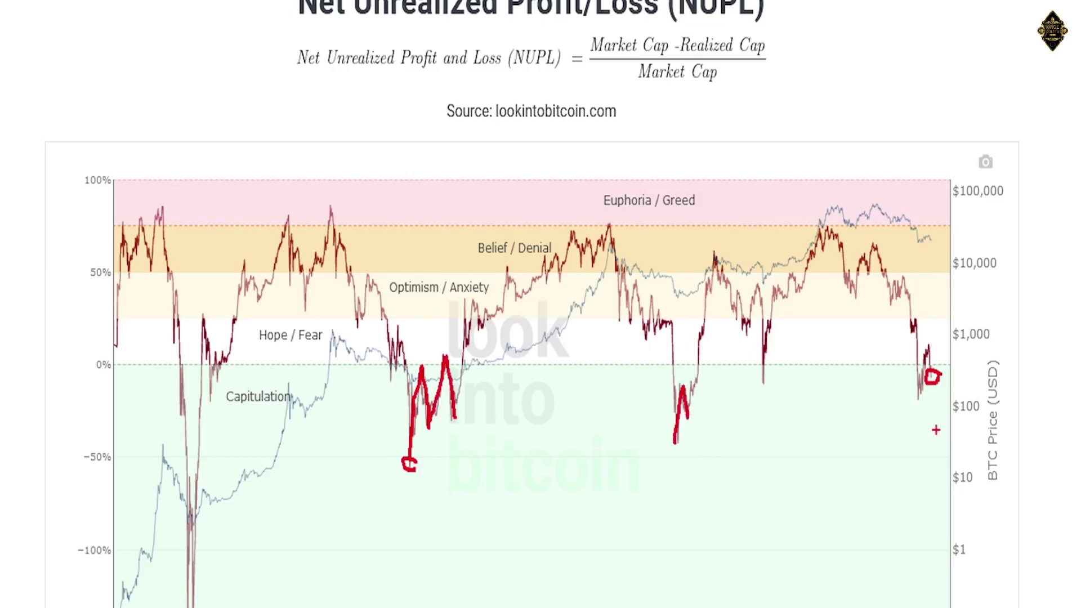
{"action": "key", "text": "e"}
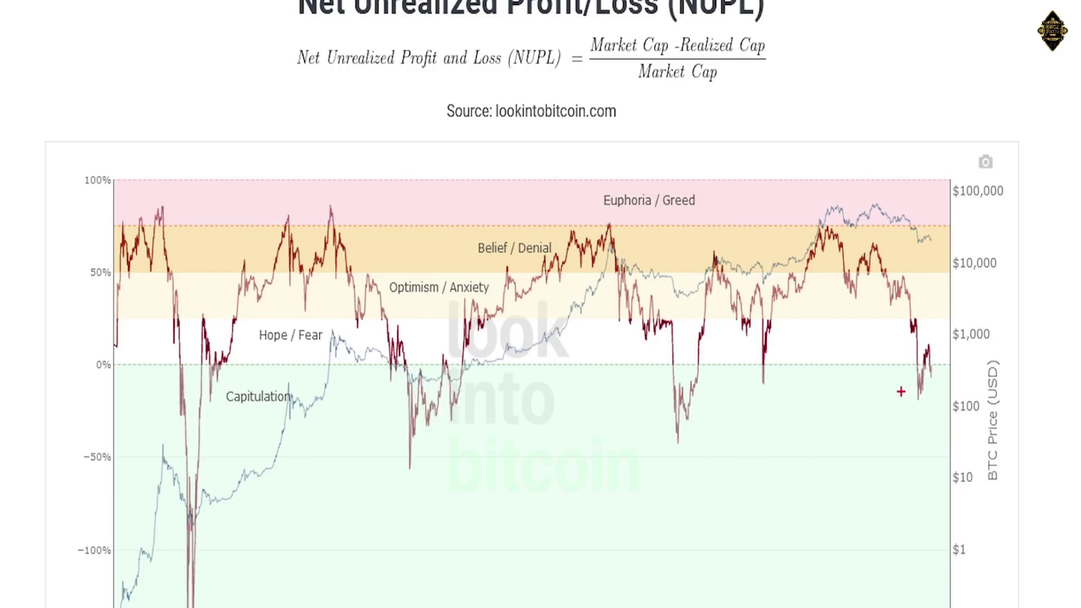
{"action": "left_click_drag", "start_coordinate": [921, 399], "coordinate": [930, 353]}
{"action": "key", "text": "Escape"}
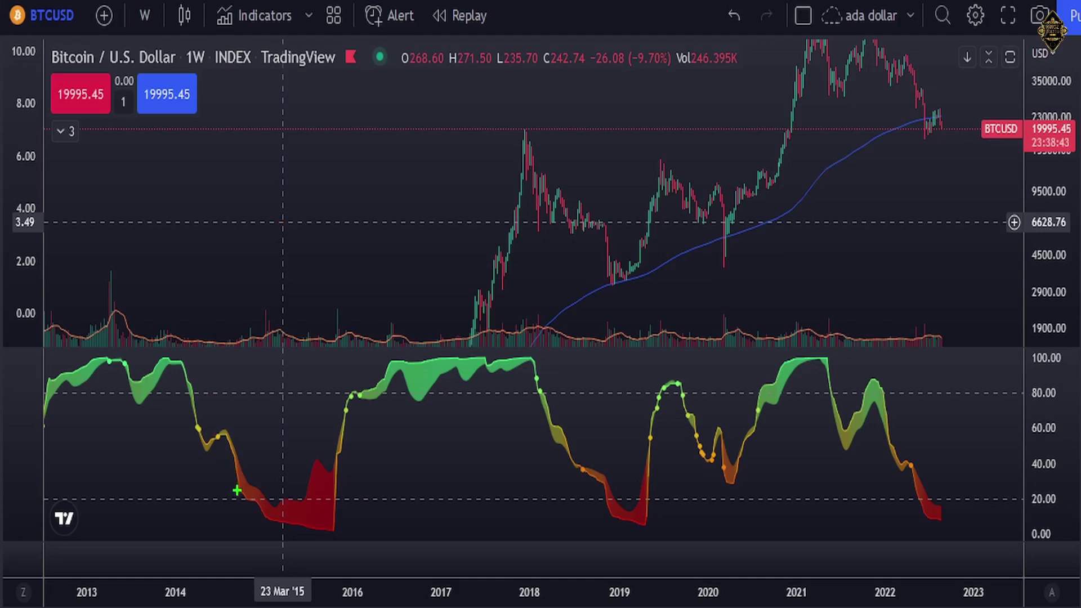
- Box the indicator's three red zones below 20 in green and mark an upward turn from the latest one
{"action": "left_click_drag", "start_coordinate": [234, 488], "coordinate": [370, 544]}
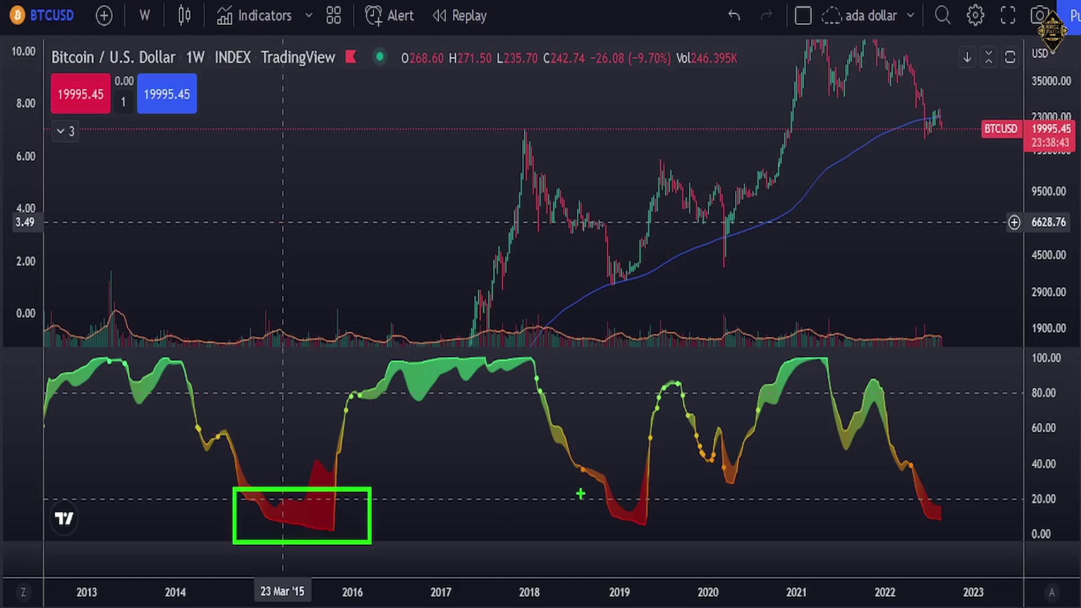
{"action": "mouse_move", "coordinate": [580, 492]}
{"action": "left_mouse_down"}
{"action": "mouse_move", "coordinate": [656, 495]}
{"action": "mouse_move", "coordinate": [671, 534]}
{"action": "left_mouse_up"}
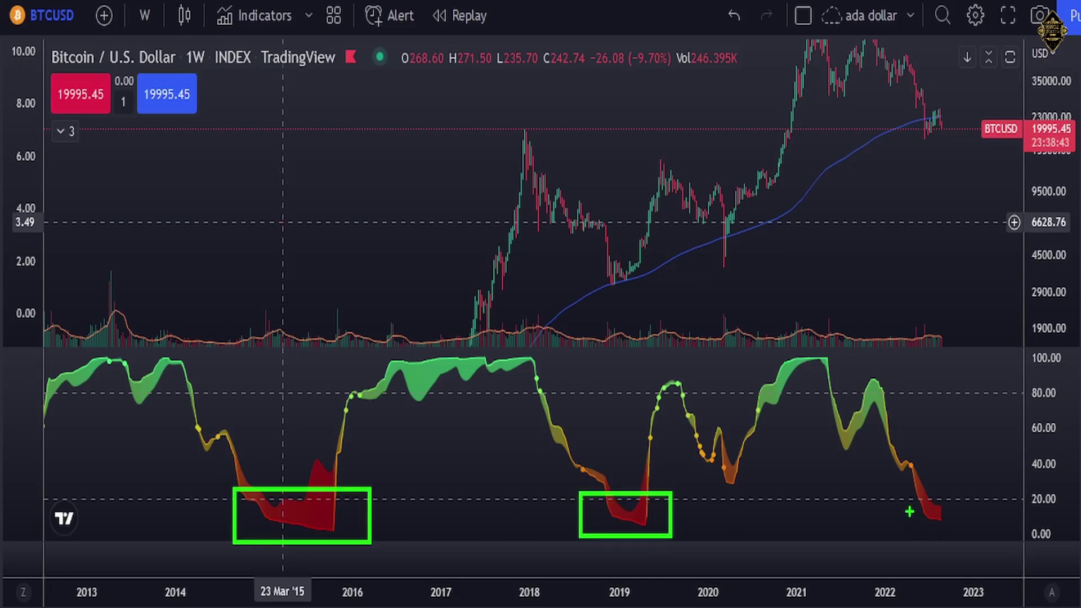
{"action": "left_click_drag", "start_coordinate": [908, 511], "coordinate": [969, 529]}
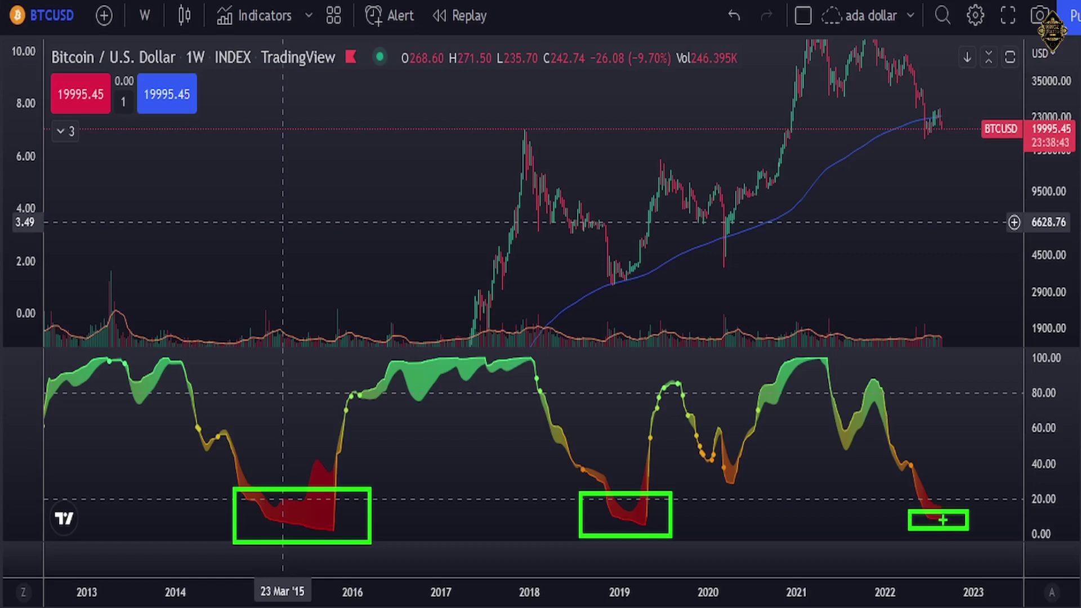
{"action": "left_click_drag", "start_coordinate": [944, 516], "coordinate": [961, 490]}
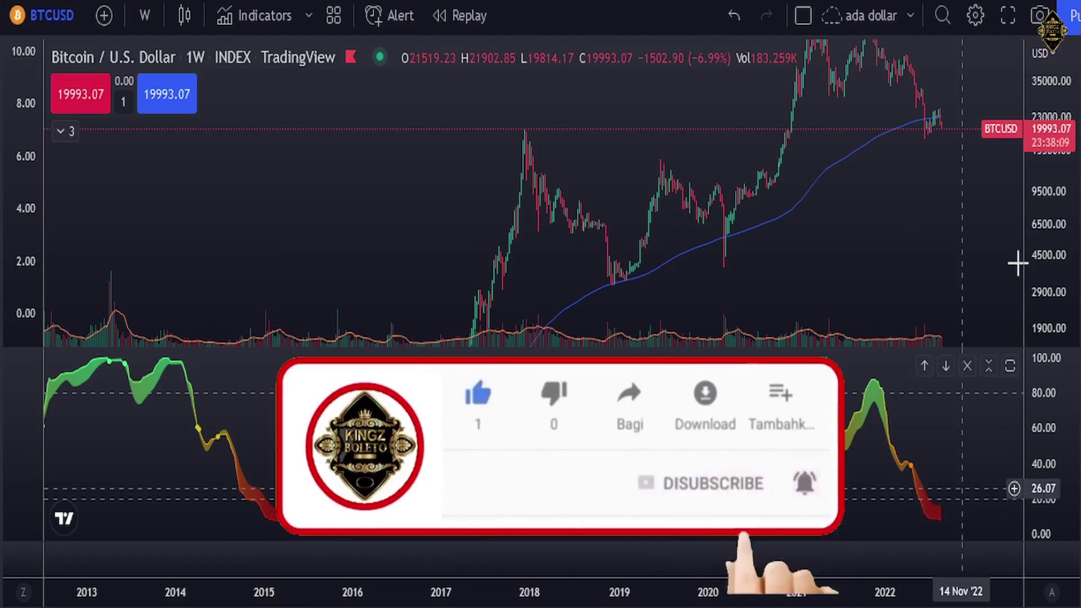
- Compress the price scale to show Bitcoin's full weekly history and mark the latest price at the blue moving average
{"action": "left_click_drag", "start_coordinate": [1048, 135], "coordinate": [1047, 304]}
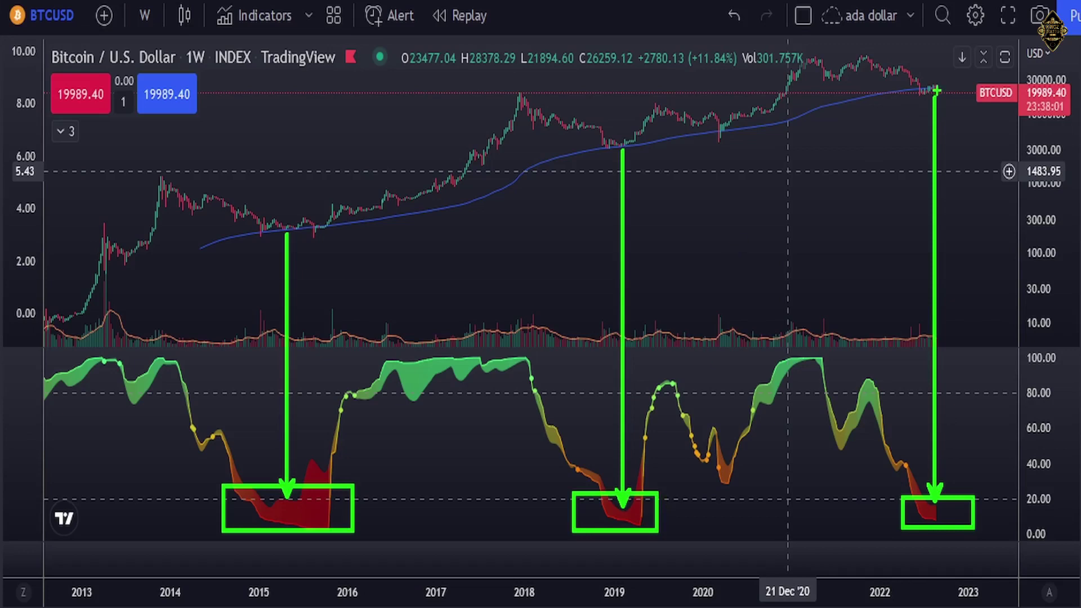
{"action": "left_click_drag", "start_coordinate": [935, 90], "coordinate": [957, 155]}
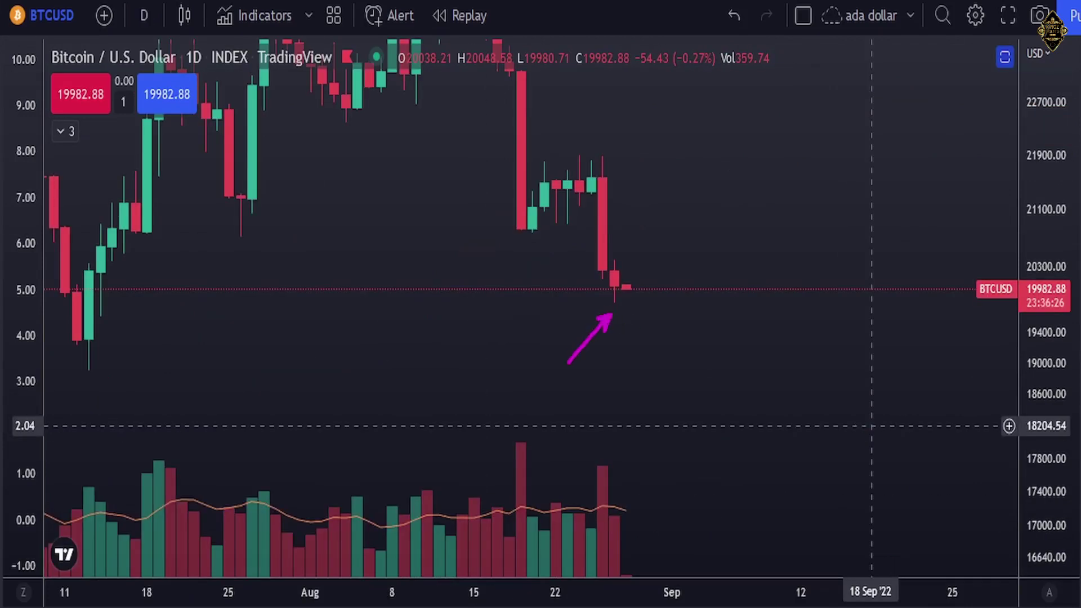
- Circle the latest completed daily candle, box a projected candle up to about 21,200 beside it, and sketch a continued rise
{"action": "mouse_move", "coordinate": [618, 301]}
{"action": "left_mouse_down"}
{"action": "mouse_move", "coordinate": [613, 253]}
{"action": "mouse_move", "coordinate": [608, 302]}
{"action": "mouse_move", "coordinate": [617, 302]}
{"action": "left_mouse_up"}
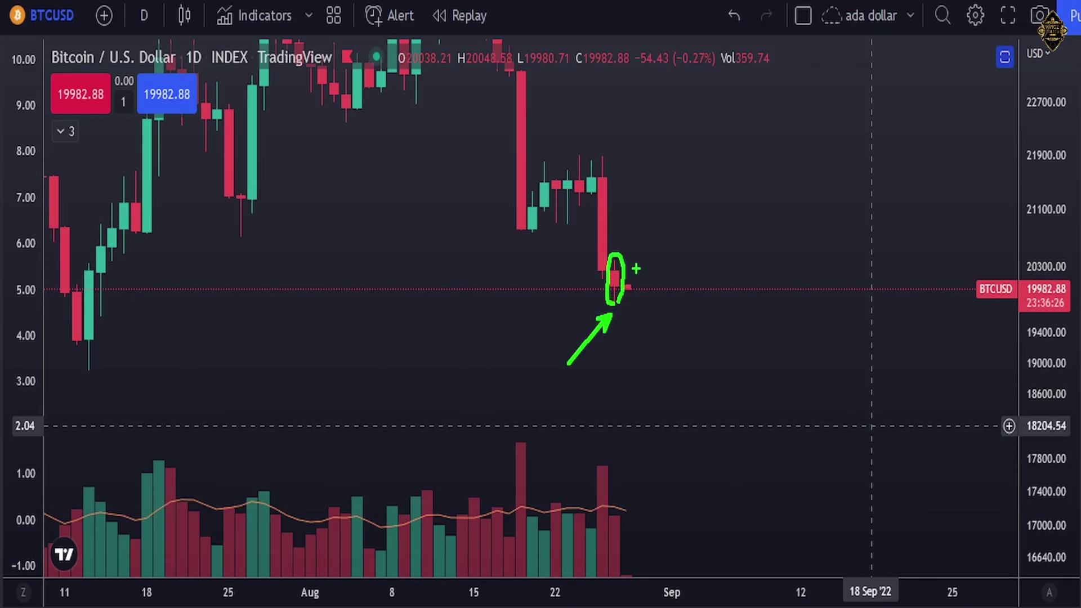
{"action": "left_click_drag", "start_coordinate": [634, 276], "coordinate": [648, 200]}
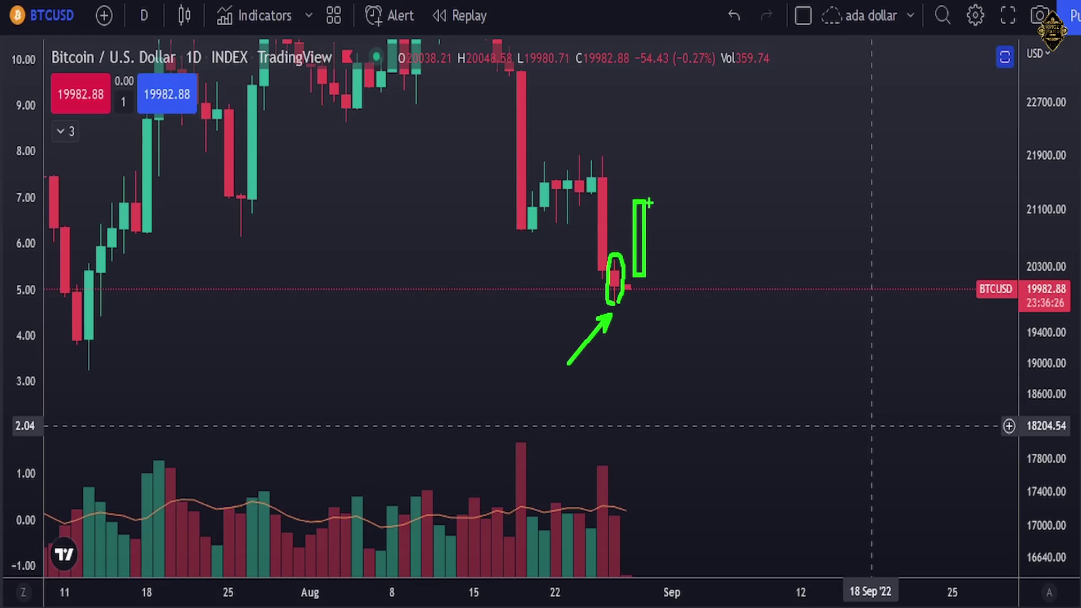
{"action": "left_click_drag", "start_coordinate": [619, 300], "coordinate": [627, 289]}
{"action": "mouse_move", "coordinate": [648, 200]}
{"action": "left_mouse_down"}
{"action": "mouse_move", "coordinate": [730, 64]}
{"action": "mouse_move", "coordinate": [730, 87]}
{"action": "mouse_move", "coordinate": [720, 74]}
{"action": "left_mouse_up"}
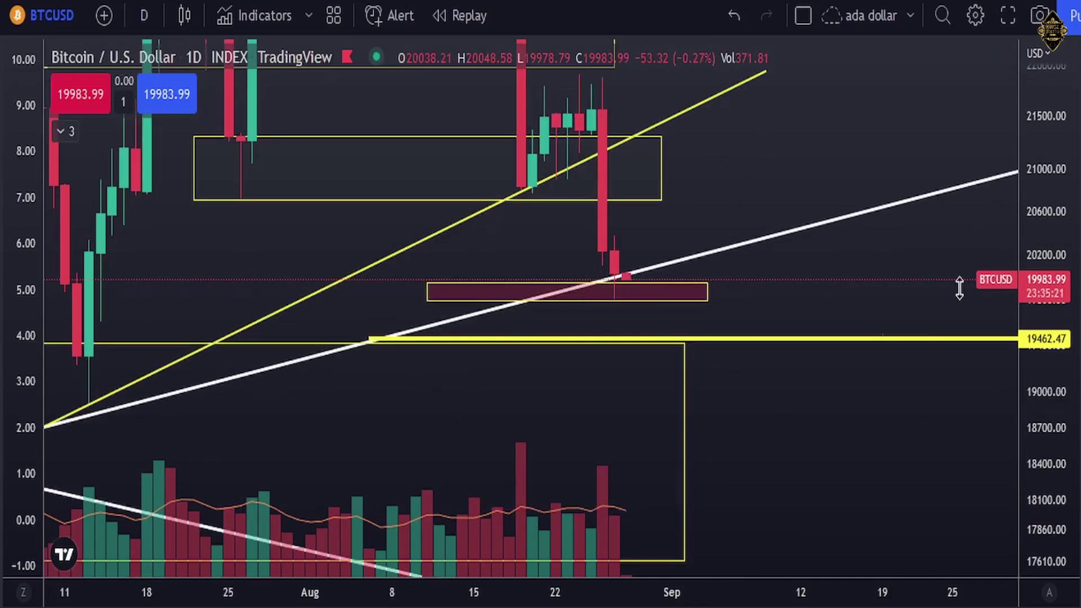
- Trace the large red daily candle before 22 August, circle its low, and mark the following highs with a roughly horizontal line
{"action": "left_click_drag", "start_coordinate": [828, 200], "coordinate": [854, 318]}
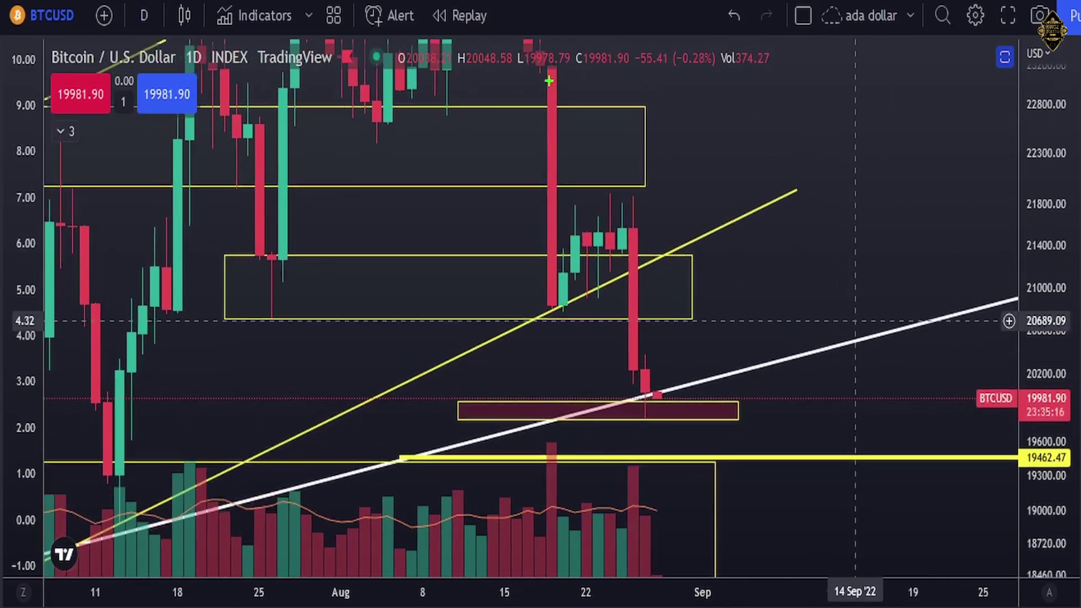
{"action": "left_click_drag", "start_coordinate": [549, 80], "coordinate": [550, 236]}
{"action": "mouse_move", "coordinate": [549, 303]}
{"action": "left_mouse_down"}
{"action": "mouse_move", "coordinate": [551, 314]}
{"action": "mouse_move", "coordinate": [553, 305]}
{"action": "left_mouse_up"}
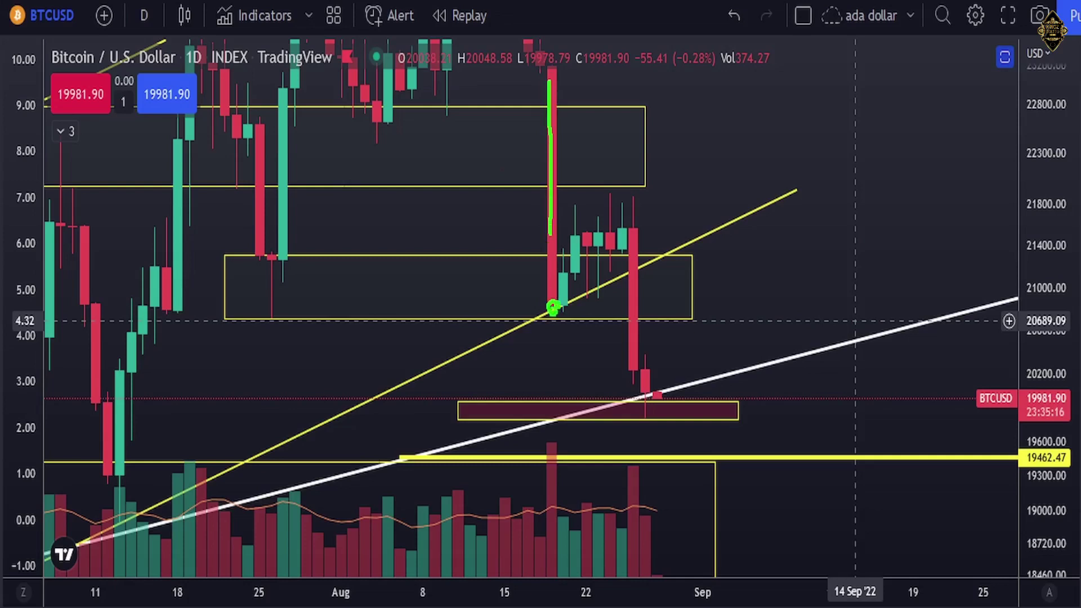
{"action": "left_click_drag", "start_coordinate": [618, 198], "coordinate": [613, 194]}
{"action": "left_click_drag", "start_coordinate": [530, 192], "coordinate": [638, 199]}
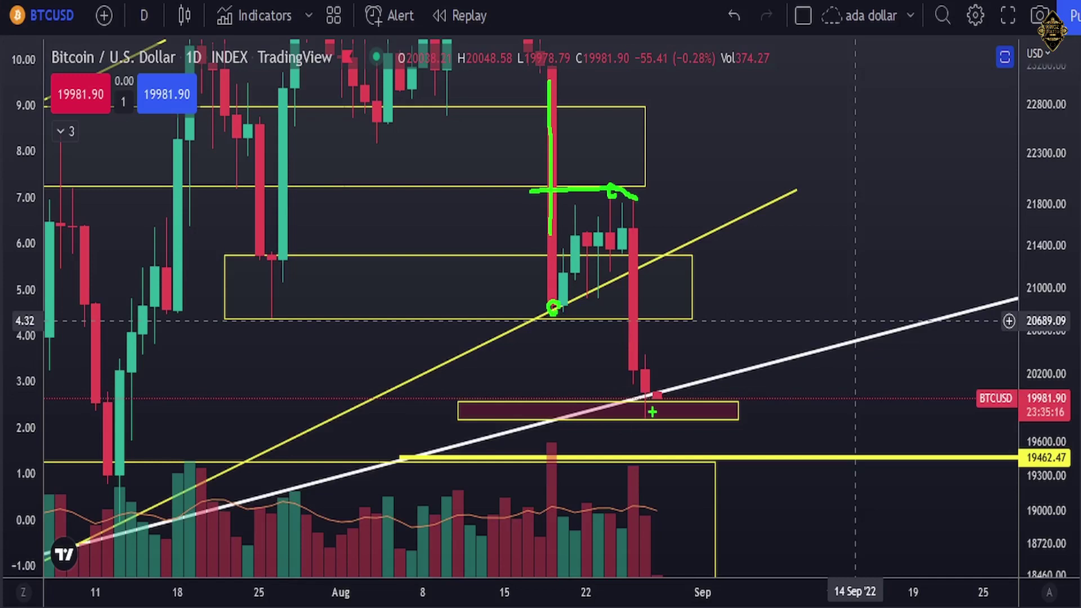
- Mark the latest candle's low in the red support zone, and box a projected candle from the white trendline to about 21,100
{"action": "mouse_move", "coordinate": [652, 412]}
{"action": "left_mouse_down"}
{"action": "mouse_move", "coordinate": [630, 402]}
{"action": "mouse_move", "coordinate": [652, 426]}
{"action": "mouse_move", "coordinate": [647, 411]}
{"action": "left_mouse_up"}
{"action": "key", "text": "Escape"}
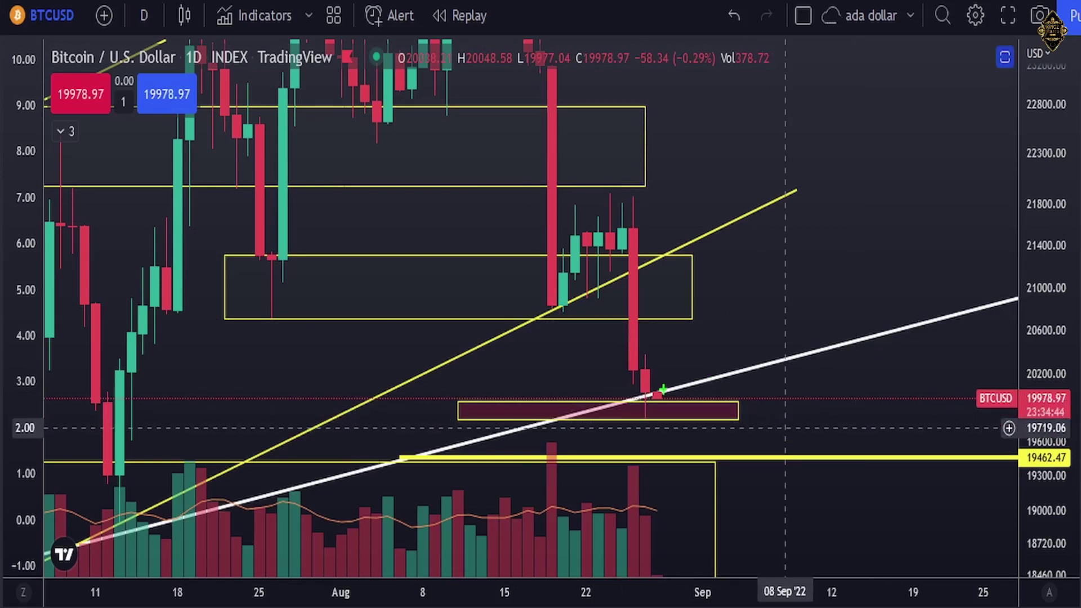
{"action": "mouse_move", "coordinate": [662, 387]}
{"action": "left_mouse_down"}
{"action": "mouse_move", "coordinate": [700, 285]}
{"action": "mouse_move", "coordinate": [684, 280]}
{"action": "left_mouse_up"}
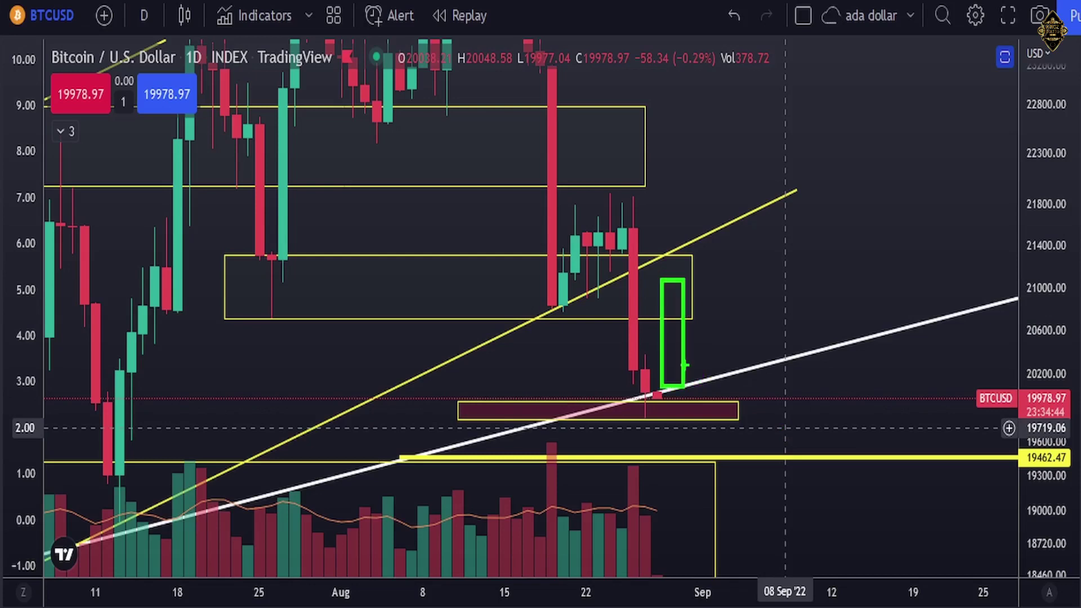
{"action": "key", "text": "Escape"}
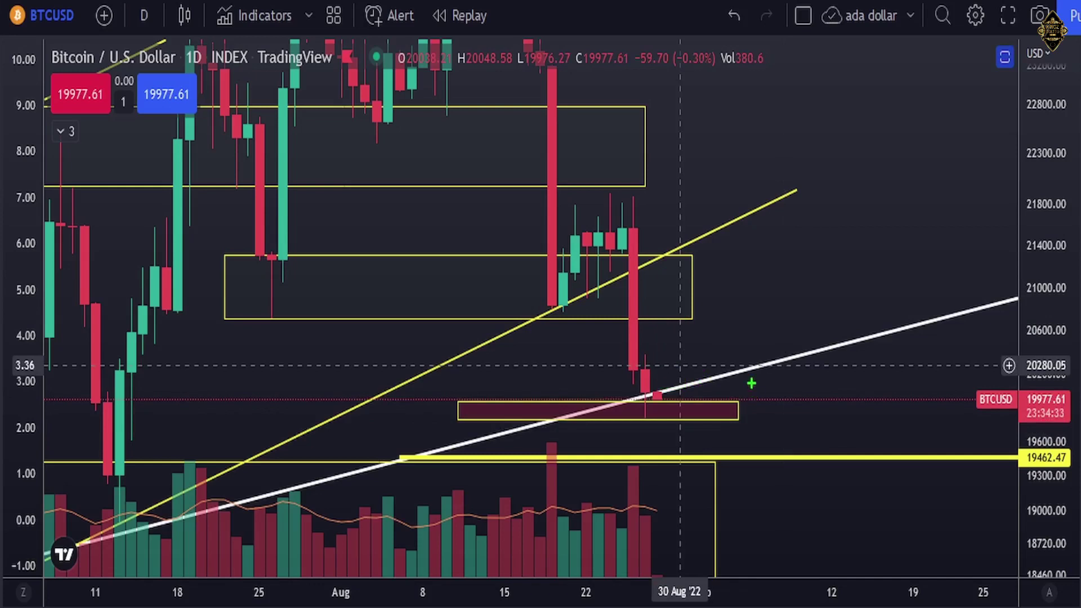
- Point a green arrow at the rising white trendline, circle a spot further along it, and mark the latest candle
{"action": "left_click_drag", "start_coordinate": [753, 382], "coordinate": [794, 411]}
{"action": "left_click_drag", "start_coordinate": [810, 345], "coordinate": [816, 354]}
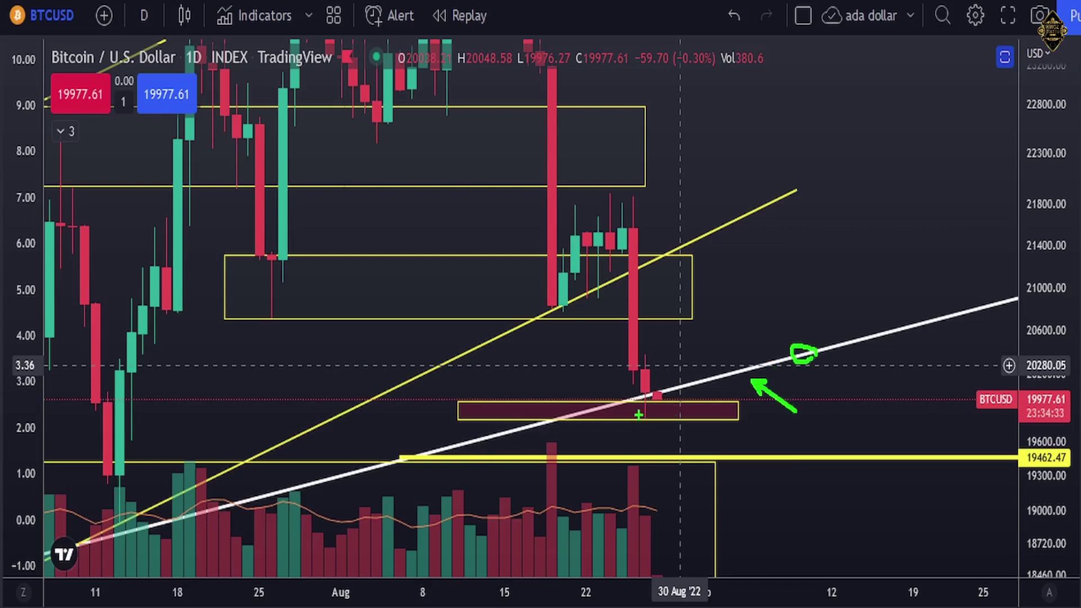
{"action": "mouse_move", "coordinate": [639, 394]}
{"action": "left_mouse_down"}
{"action": "mouse_move", "coordinate": [668, 394]}
{"action": "mouse_move", "coordinate": [665, 421]}
{"action": "mouse_move", "coordinate": [626, 434]}
{"action": "mouse_move", "coordinate": [635, 398]}
{"action": "left_mouse_up"}
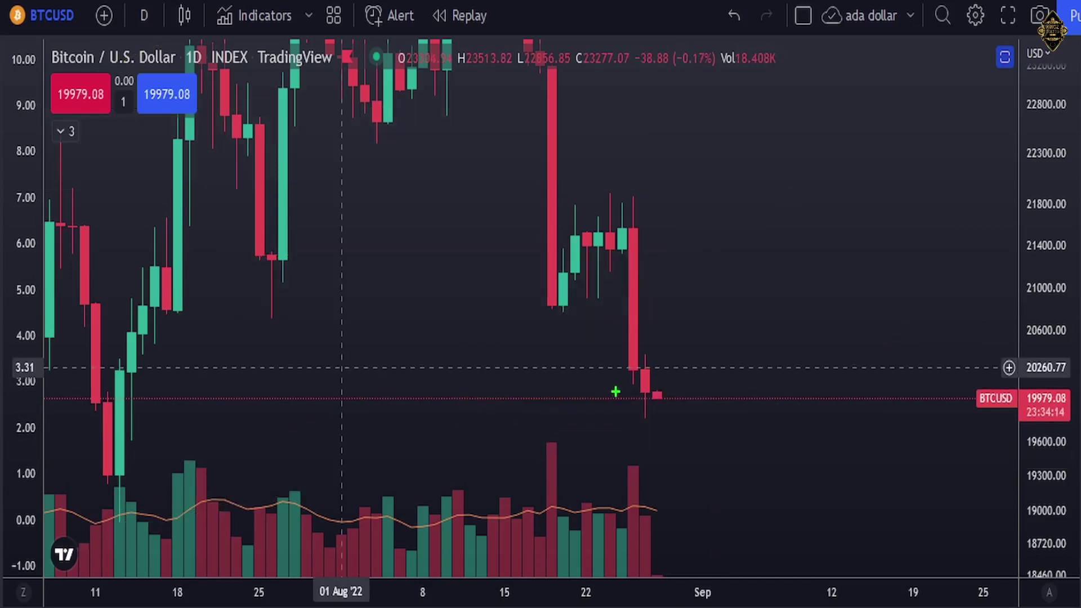
- Box the area beneath the latest daily candles, sketch a steep rise from it, and show the hidden chart drawings again
{"action": "mouse_move", "coordinate": [614, 392]}
{"action": "left_mouse_down"}
{"action": "mouse_move", "coordinate": [678, 391]}
{"action": "mouse_move", "coordinate": [678, 430]}
{"action": "mouse_move", "coordinate": [620, 421]}
{"action": "mouse_move", "coordinate": [621, 401]}
{"action": "left_mouse_up"}
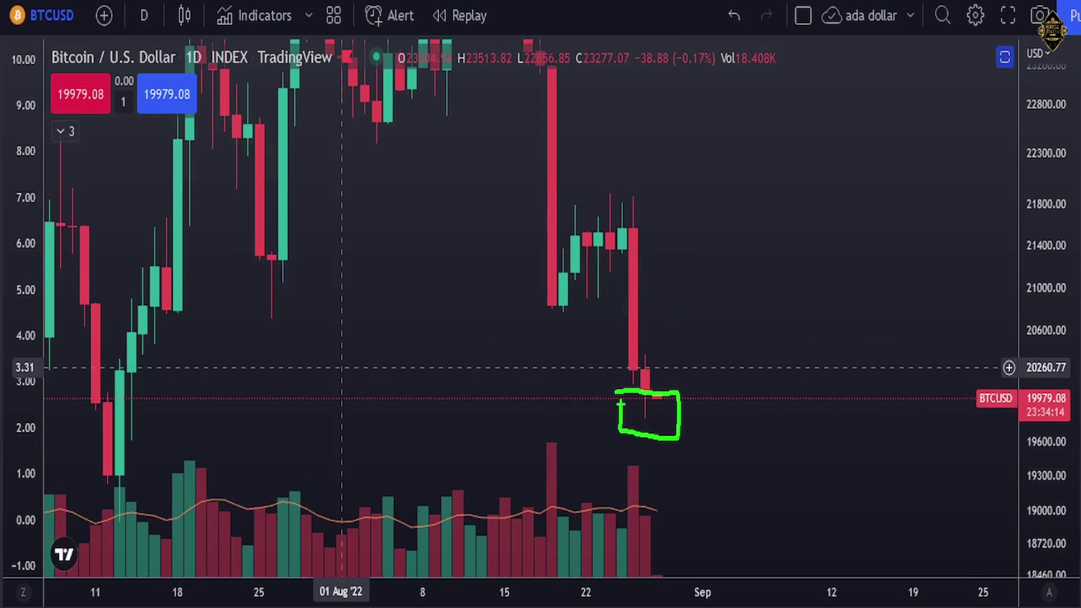
{"action": "left_click_drag", "start_coordinate": [657, 391], "coordinate": [766, 116]}
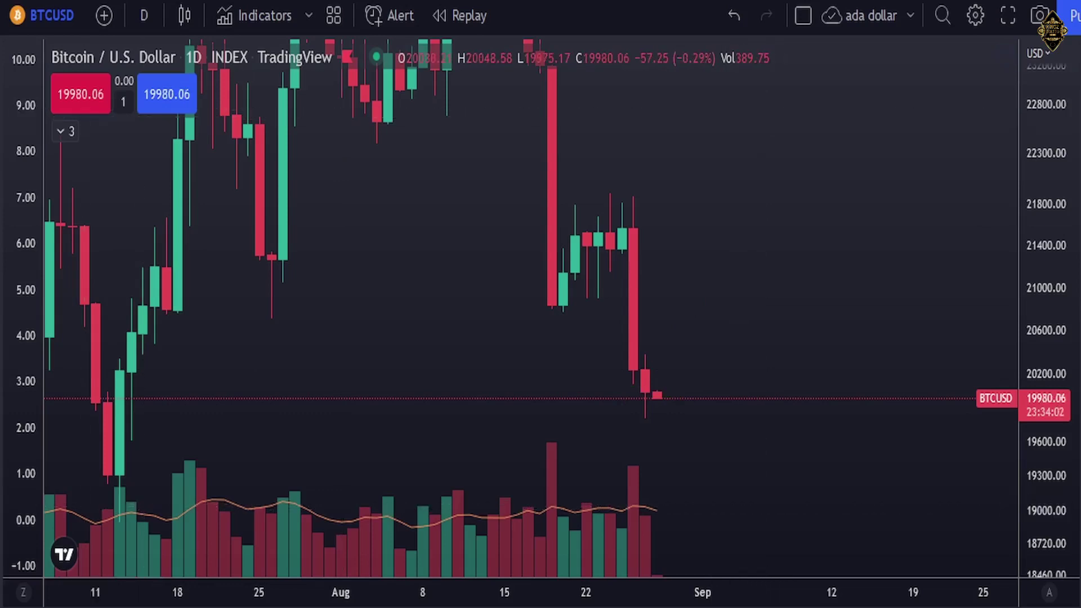
{"action": "key", "text": "ctrl+alt+h"}
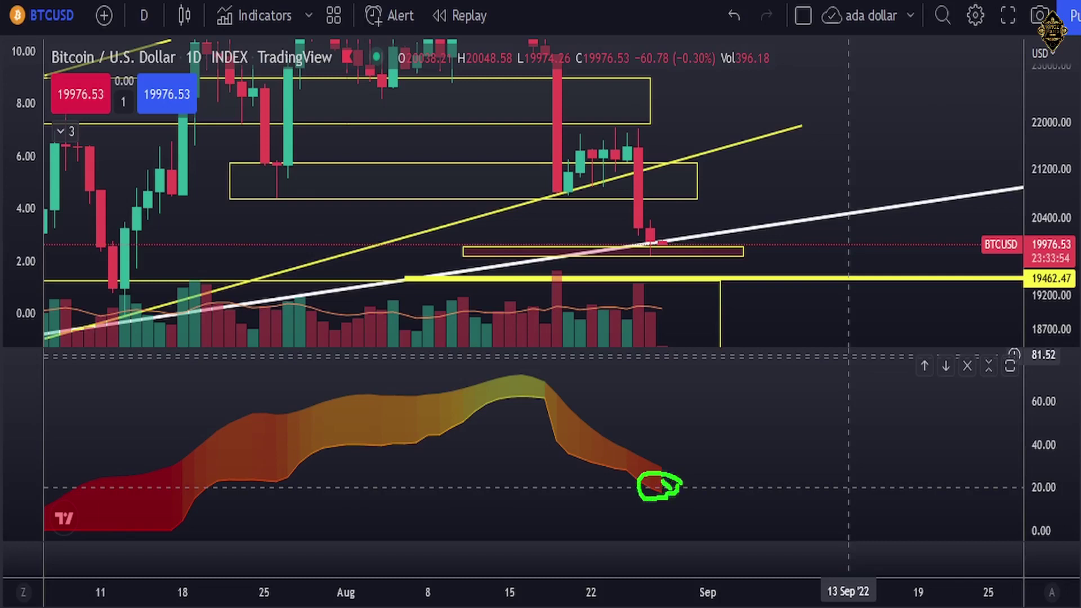
- Sketch the ribbon indicator falling below 20 and a matching price drop to the 19462.47 line, and collapse the indicator pane
{"action": "mouse_move", "coordinate": [663, 479]}
{"action": "left_mouse_down"}
{"action": "mouse_move", "coordinate": [700, 519]}
{"action": "mouse_move", "coordinate": [717, 511]}
{"action": "mouse_move", "coordinate": [686, 519]}
{"action": "mouse_move", "coordinate": [712, 522]}
{"action": "left_mouse_up"}
{"action": "mouse_move", "coordinate": [662, 233]}
{"action": "left_mouse_down"}
{"action": "mouse_move", "coordinate": [666, 271]}
{"action": "mouse_move", "coordinate": [689, 275]}
{"action": "mouse_move", "coordinate": [664, 273]}
{"action": "mouse_move", "coordinate": [681, 285]}
{"action": "left_mouse_up"}
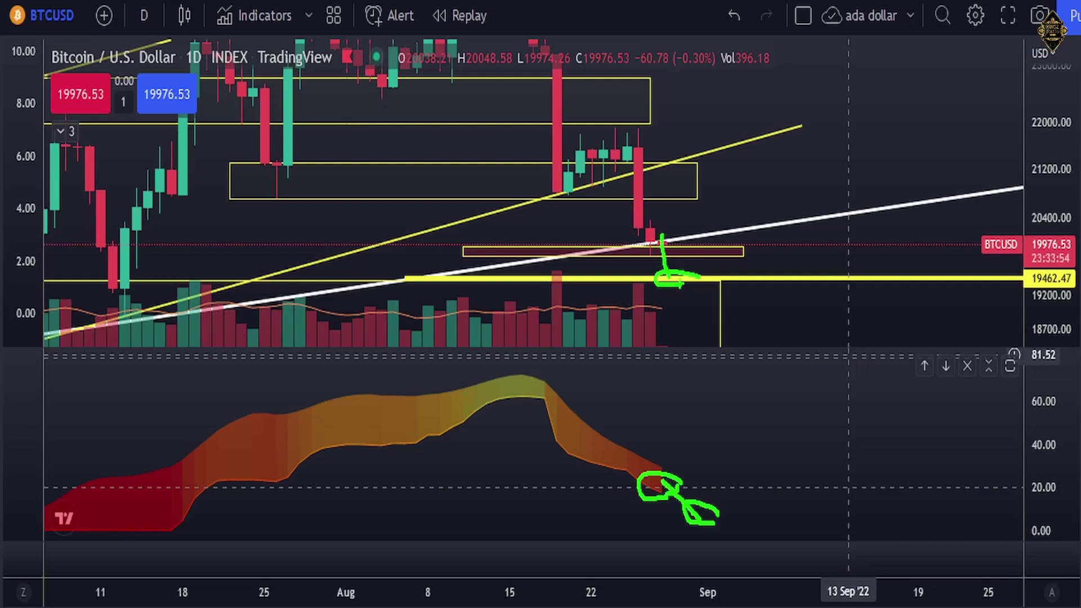
{"action": "key", "text": "Escape"}
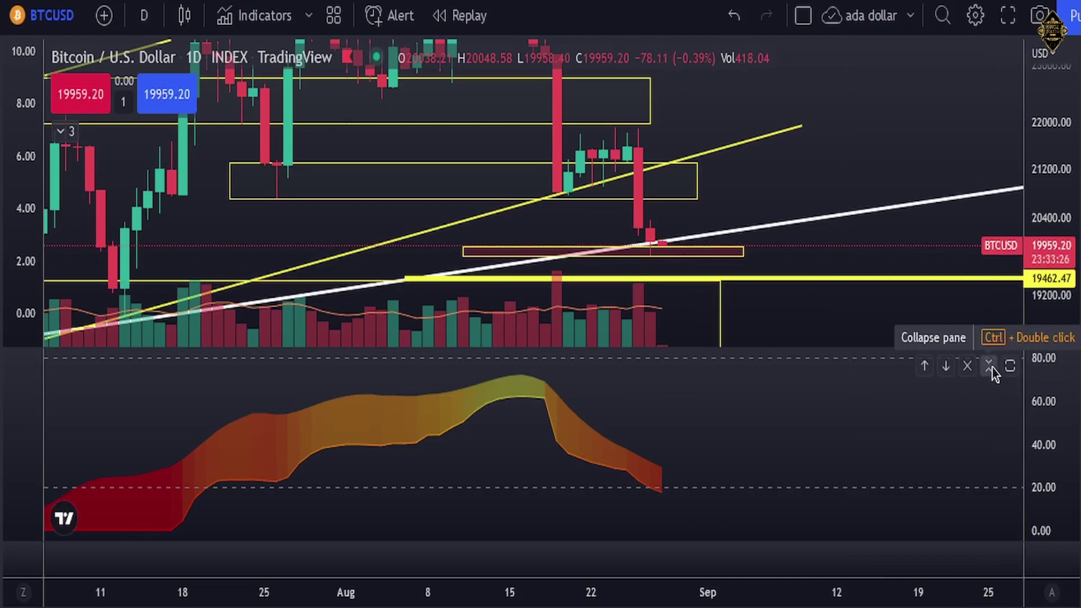
{"action": "left_click", "coordinate": [992, 367]}
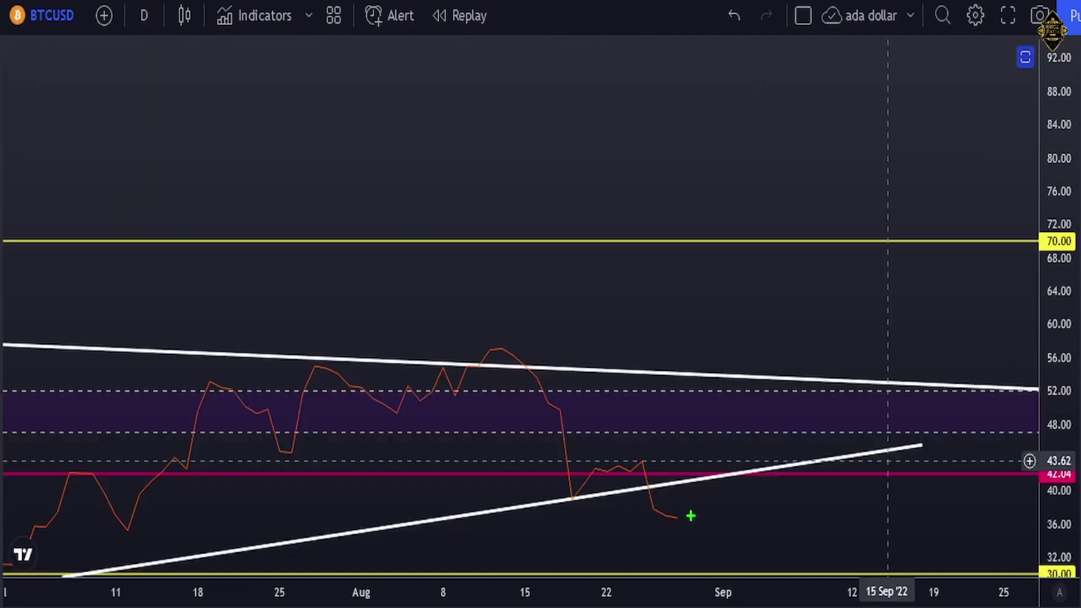
- Circle the oscillator's latest reading, sketch its fall to a circled area below 30, and box the comparable mid-June low
{"action": "left_click_drag", "start_coordinate": [690, 513], "coordinate": [680, 524]}
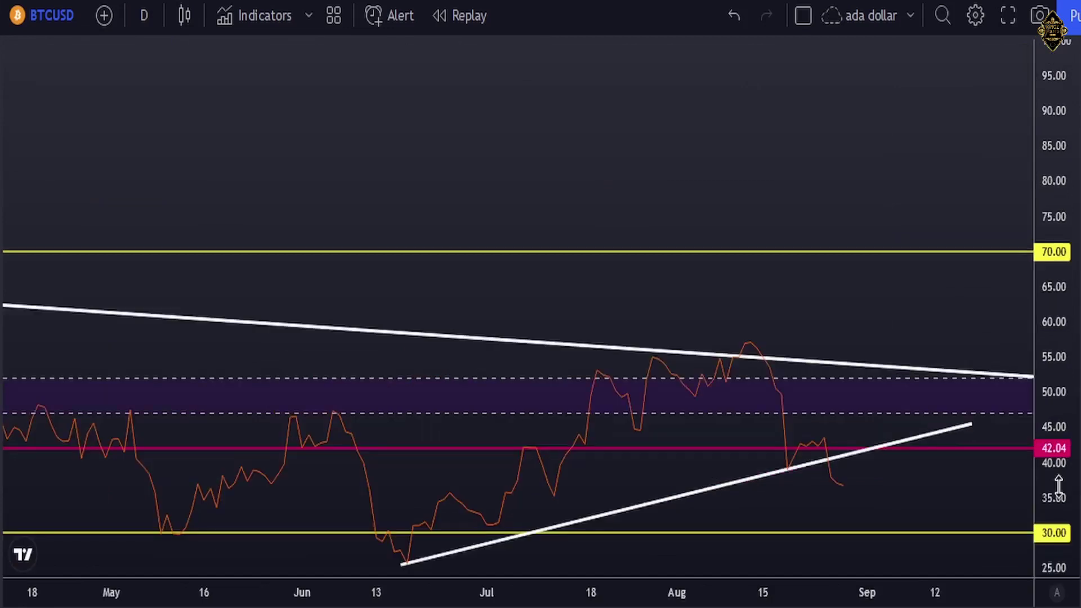
{"action": "mouse_move", "coordinate": [840, 461]}
{"action": "left_mouse_down"}
{"action": "mouse_move", "coordinate": [816, 474]}
{"action": "mouse_move", "coordinate": [850, 505]}
{"action": "mouse_move", "coordinate": [853, 467]}
{"action": "mouse_move", "coordinate": [827, 471]}
{"action": "mouse_move", "coordinate": [871, 542]}
{"action": "mouse_move", "coordinate": [846, 545]}
{"action": "mouse_move", "coordinate": [879, 556]}
{"action": "left_mouse_up"}
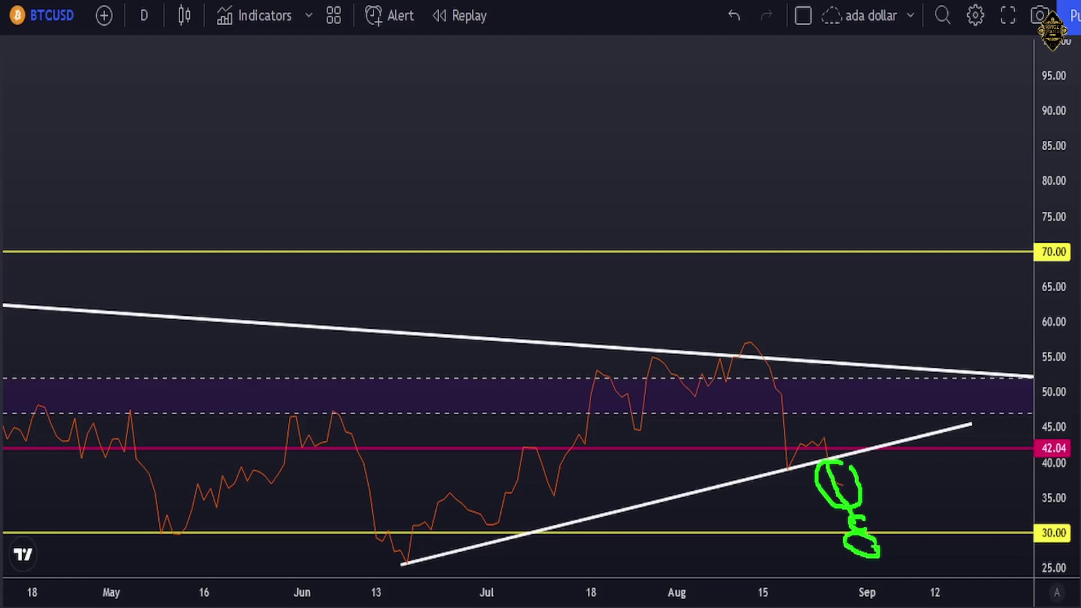
{"action": "mouse_move", "coordinate": [436, 542]}
{"action": "left_mouse_down"}
{"action": "mouse_move", "coordinate": [381, 575]}
{"action": "mouse_move", "coordinate": [430, 554]}
{"action": "left_mouse_up"}
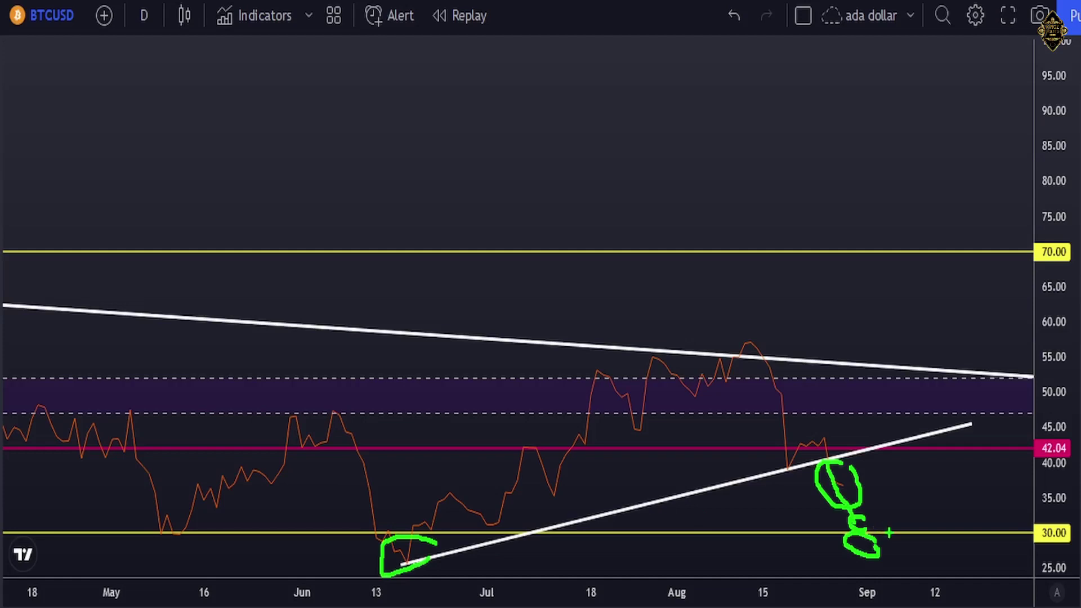
{"action": "left_click_drag", "start_coordinate": [890, 532], "coordinate": [846, 528]}
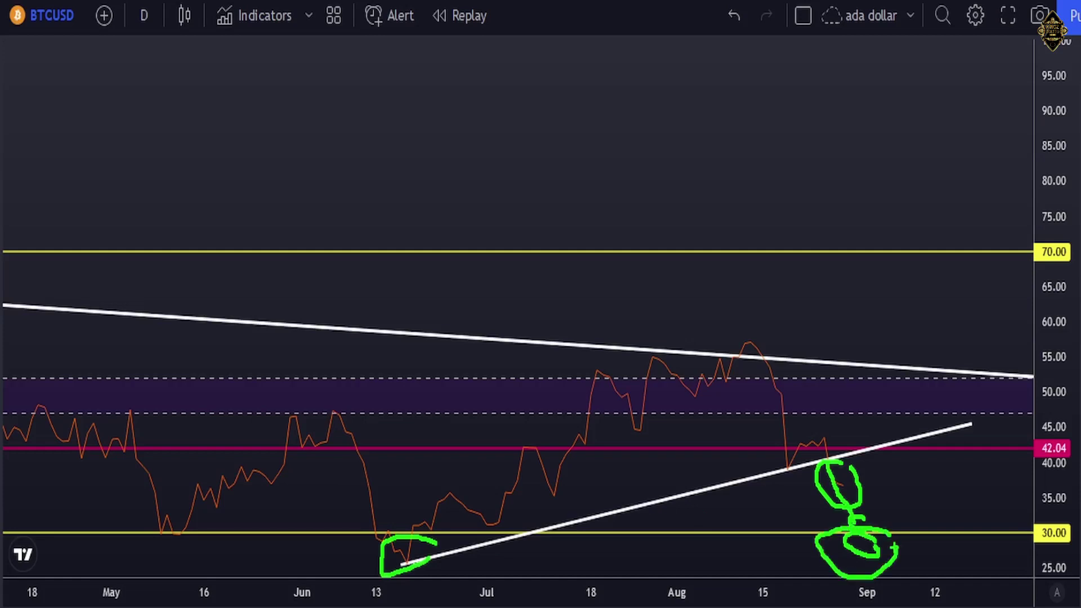
{"action": "key", "text": "Escape"}
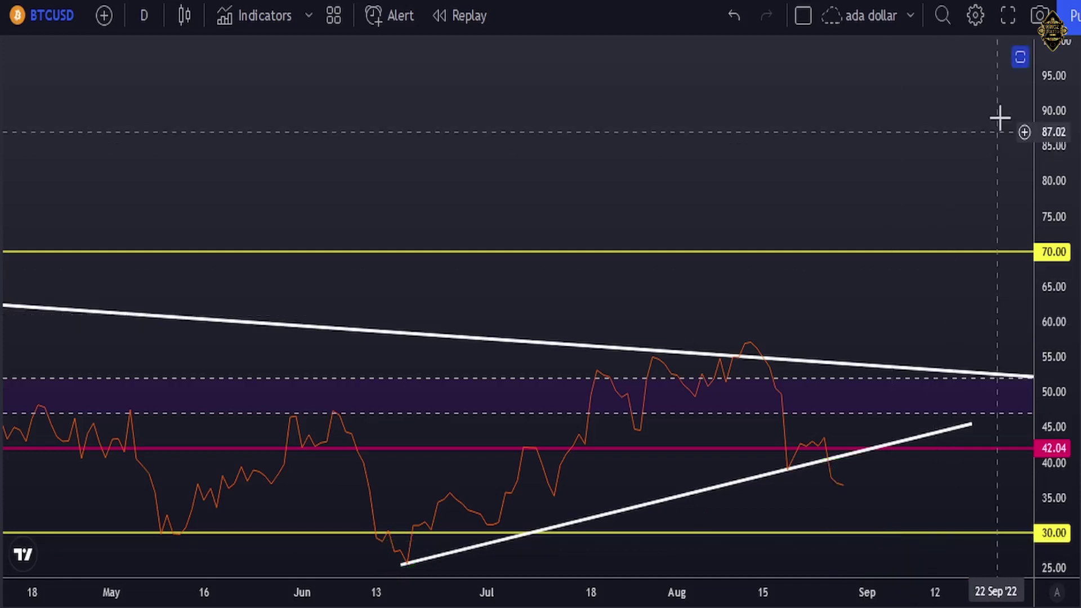
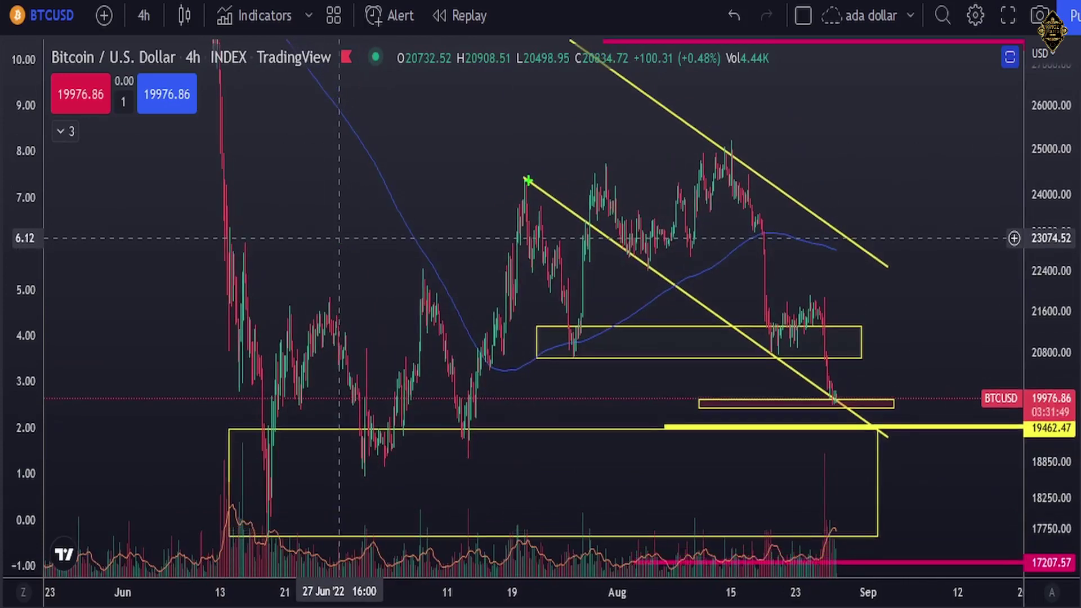
- On the 4h chart, circle the July peak and latest price on the lower yellow trendline and the mid-August peak on the upper one
{"action": "mouse_move", "coordinate": [535, 174]}
{"action": "left_mouse_down"}
{"action": "mouse_move", "coordinate": [513, 171]}
{"action": "mouse_move", "coordinate": [536, 178]}
{"action": "left_mouse_up"}
{"action": "mouse_move", "coordinate": [849, 386]}
{"action": "left_mouse_down"}
{"action": "mouse_move", "coordinate": [828, 393]}
{"action": "mouse_move", "coordinate": [835, 401]}
{"action": "left_mouse_up"}
{"action": "left_click_drag", "start_coordinate": [737, 139], "coordinate": [730, 147]}
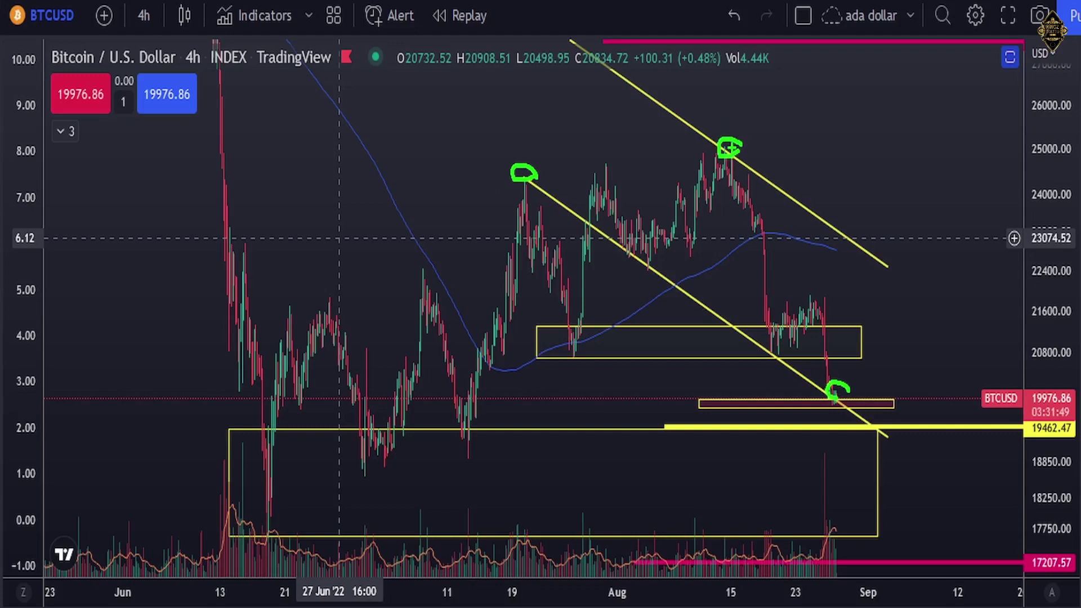
{"action": "key", "text": "Escape"}
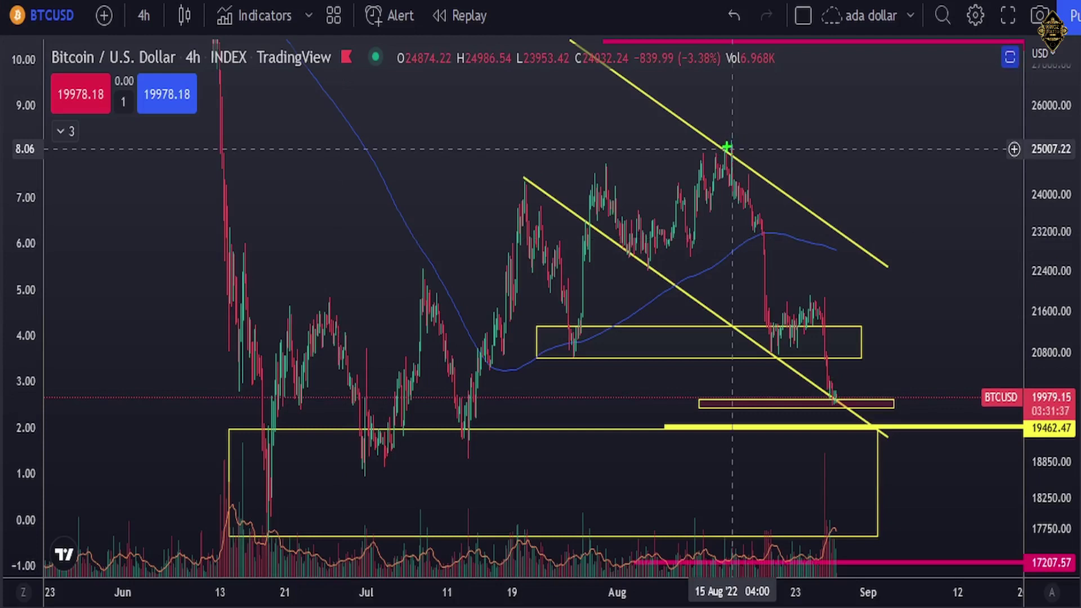
- Draw a steep green line from the mid-August peak to about 20,500 and trace the lower yellow trendline beneath it
{"action": "left_click_drag", "start_coordinate": [729, 147], "coordinate": [871, 369]}
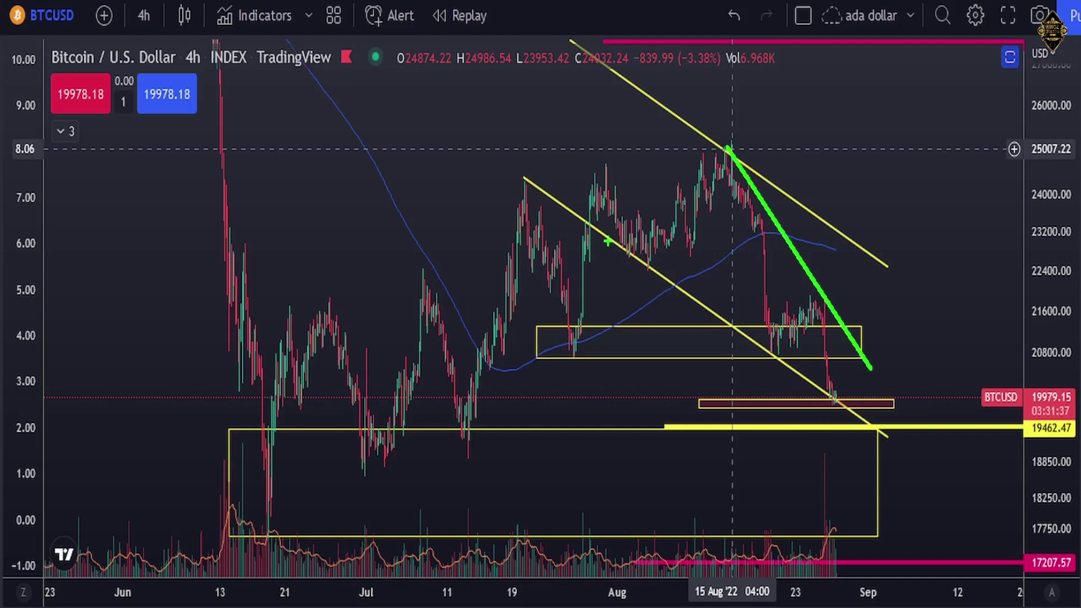
{"action": "left_click_drag", "start_coordinate": [592, 228], "coordinate": [870, 425]}
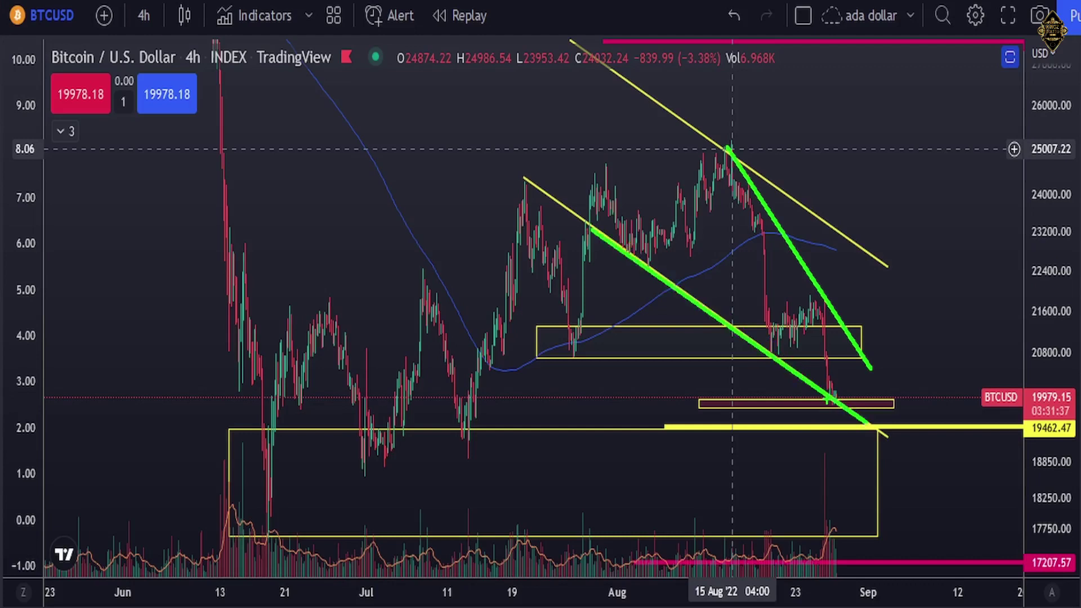
{"action": "key", "text": "Escape"}
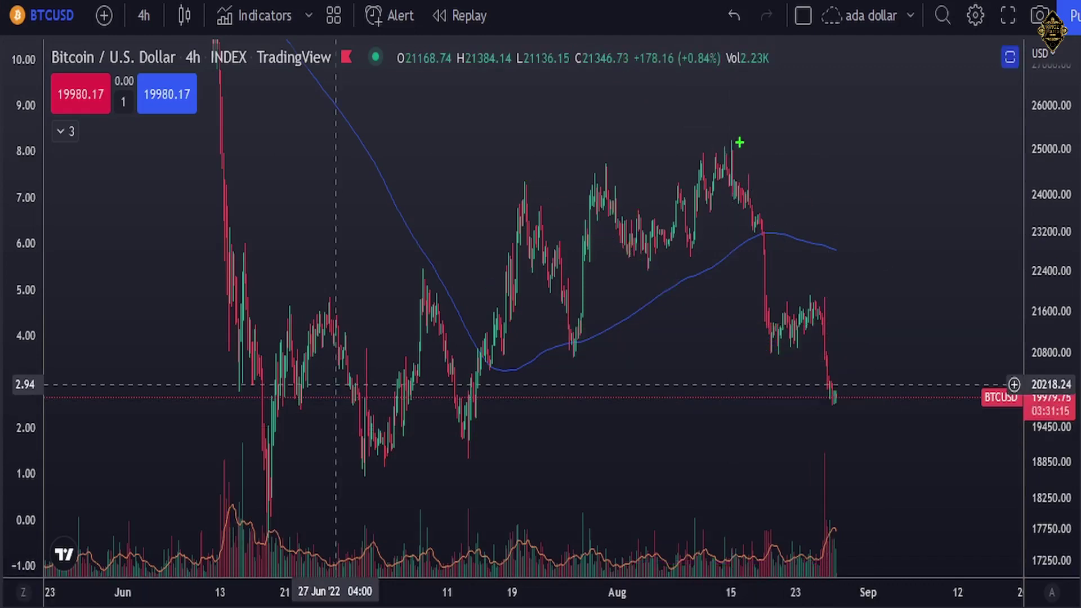
- With the chart drawings hidden, circle the mid-August peak, the early-August low and the late-August high
{"action": "left_click_drag", "start_coordinate": [734, 141], "coordinate": [738, 144]}
{"action": "left_click_drag", "start_coordinate": [641, 267], "coordinate": [651, 268]}
{"action": "left_click_drag", "start_coordinate": [823, 299], "coordinate": [827, 297]}
{"action": "key", "text": "Escape"}
- Draw a green falling wedge from the mid-August peak and the early-August lows down to the latest price near 20,000
{"action": "key", "text": "ctrl+2"}
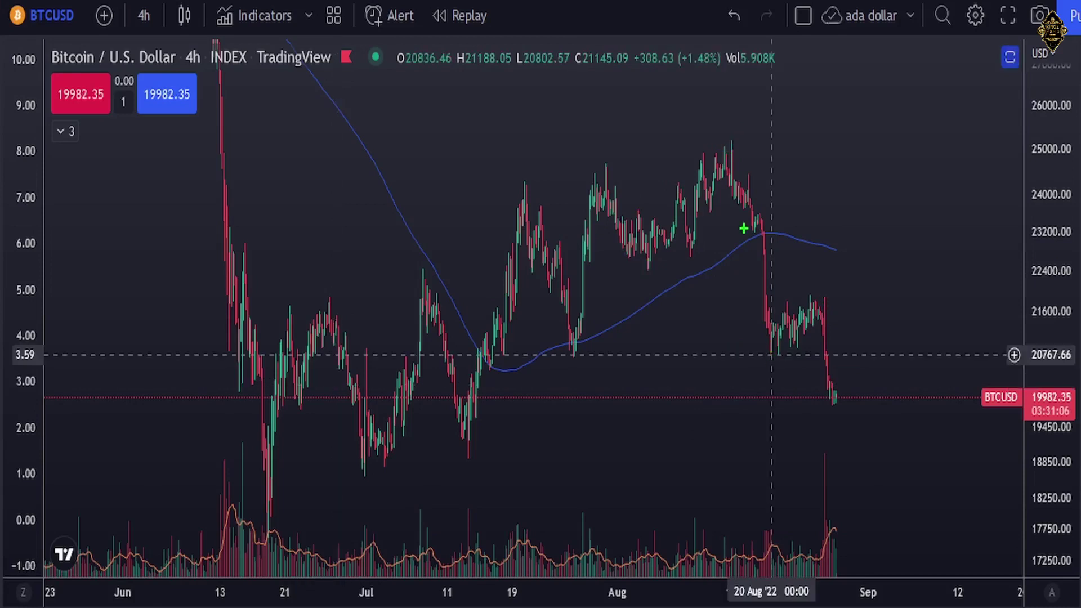
{"action": "mouse_move", "coordinate": [730, 138]}
{"action": "left_mouse_down"}
{"action": "mouse_move", "coordinate": [828, 359]}
{"action": "mouse_move", "coordinate": [869, 394]}
{"action": "left_mouse_up"}
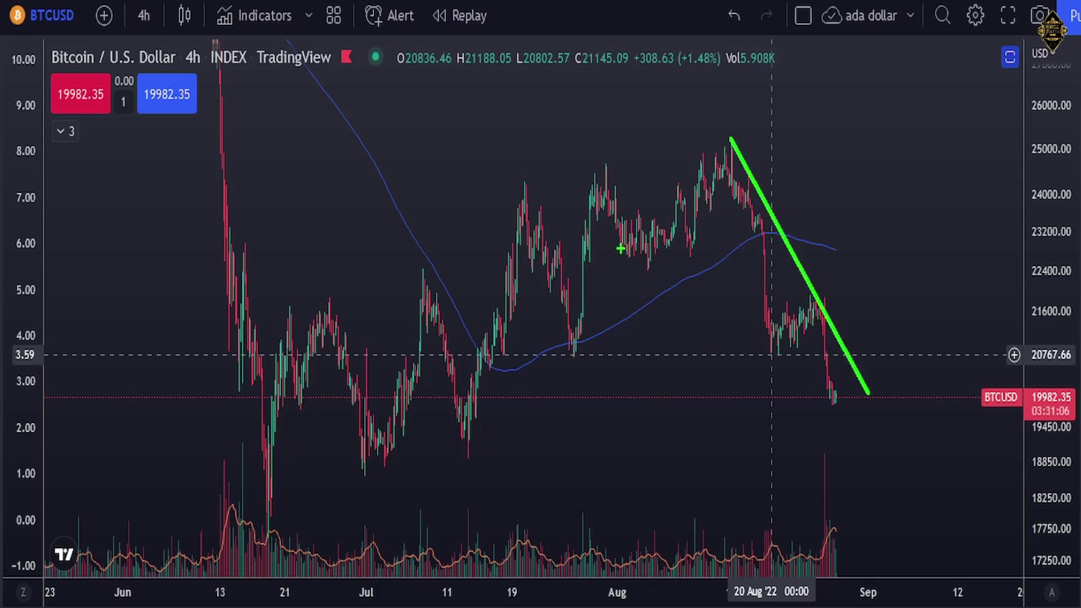
{"action": "left_click_drag", "start_coordinate": [621, 249], "coordinate": [855, 410]}
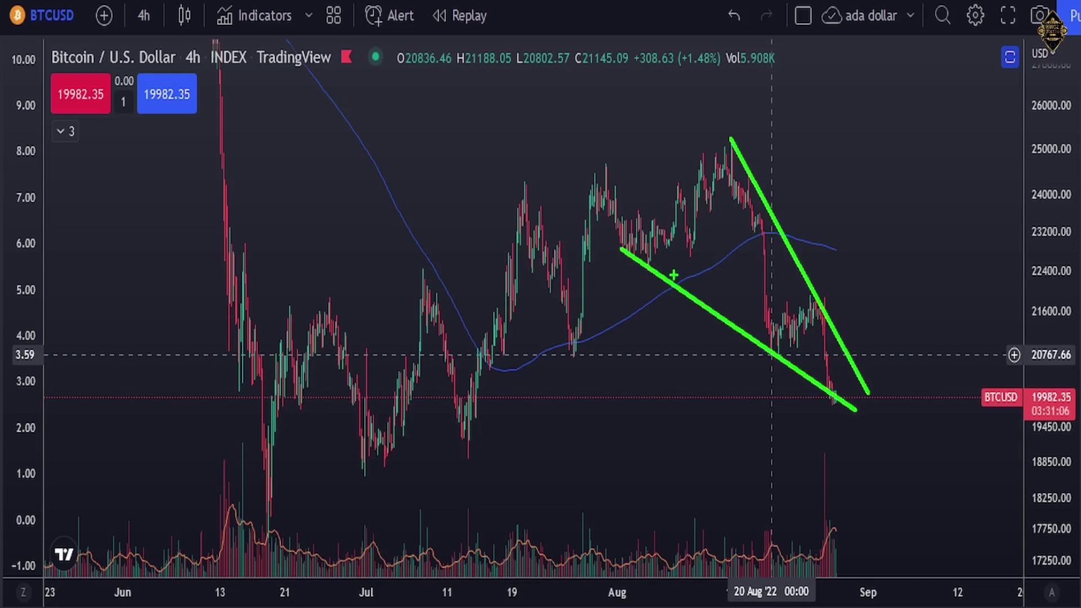
- Trace the wedge's height, project it down from the latest price to about 17,750, and sketch an upward breakout
{"action": "left_click_drag", "start_coordinate": [835, 391], "coordinate": [831, 421]}
{"action": "left_click_drag", "start_coordinate": [698, 296], "coordinate": [730, 140]}
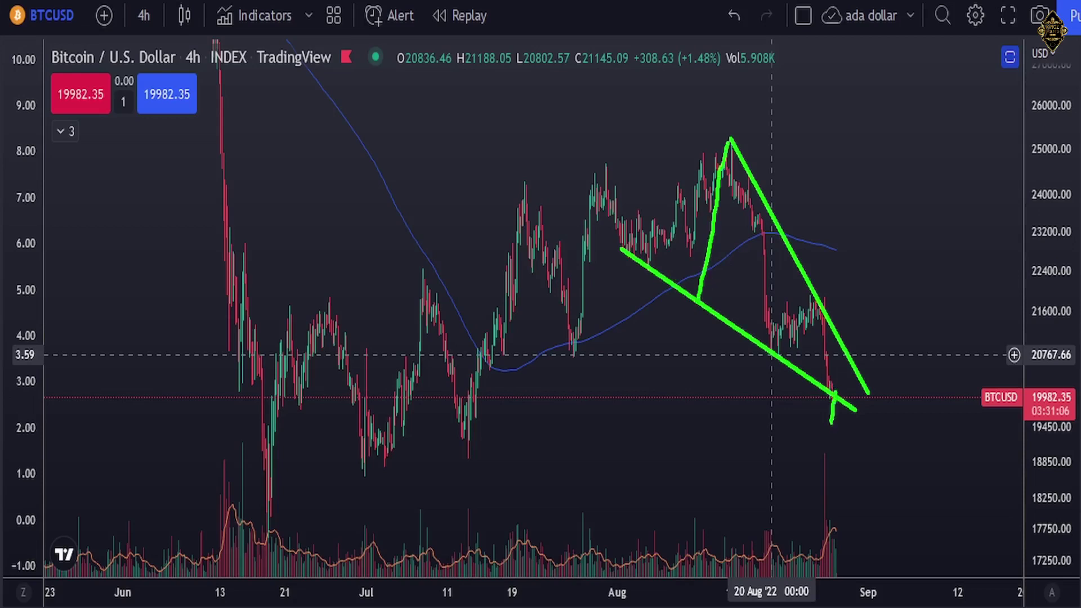
{"action": "left_click_drag", "start_coordinate": [832, 407], "coordinate": [832, 532]}
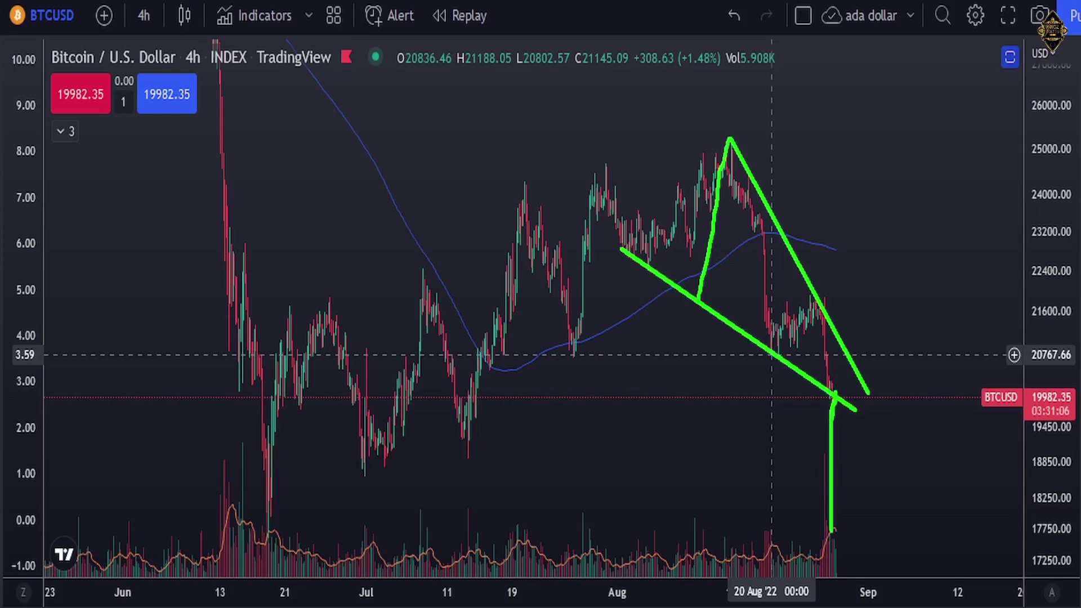
{"action": "left_click_drag", "start_coordinate": [846, 354], "coordinate": [870, 202]}
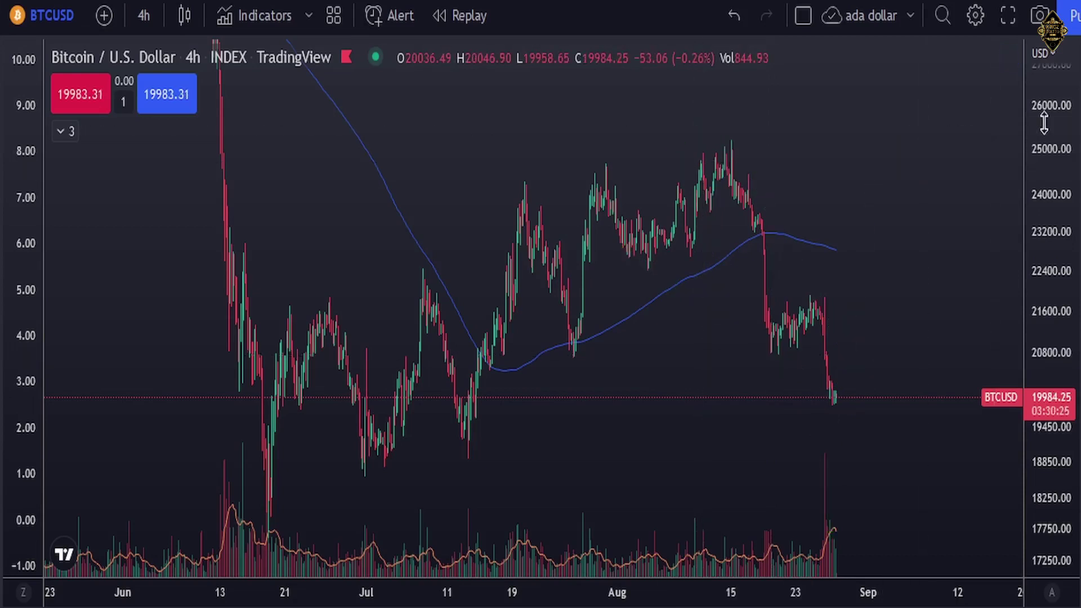
- Show the 4h price history back to February and draw a straight green trendline from the late-March peak past the latest price
{"action": "left_click_drag", "start_coordinate": [1044, 121], "coordinate": [1051, 316]}
{"action": "scroll", "coordinate": [412, 285], "scroll_direction": "down", "scroll_amount": 5}
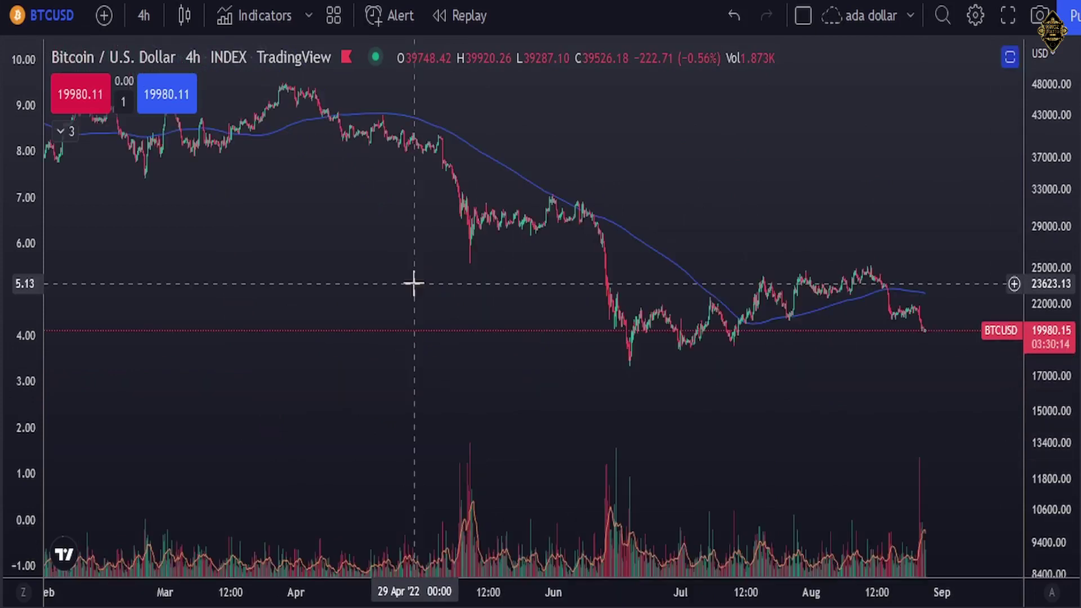
{"action": "left_click", "coordinate": [284, 80]}
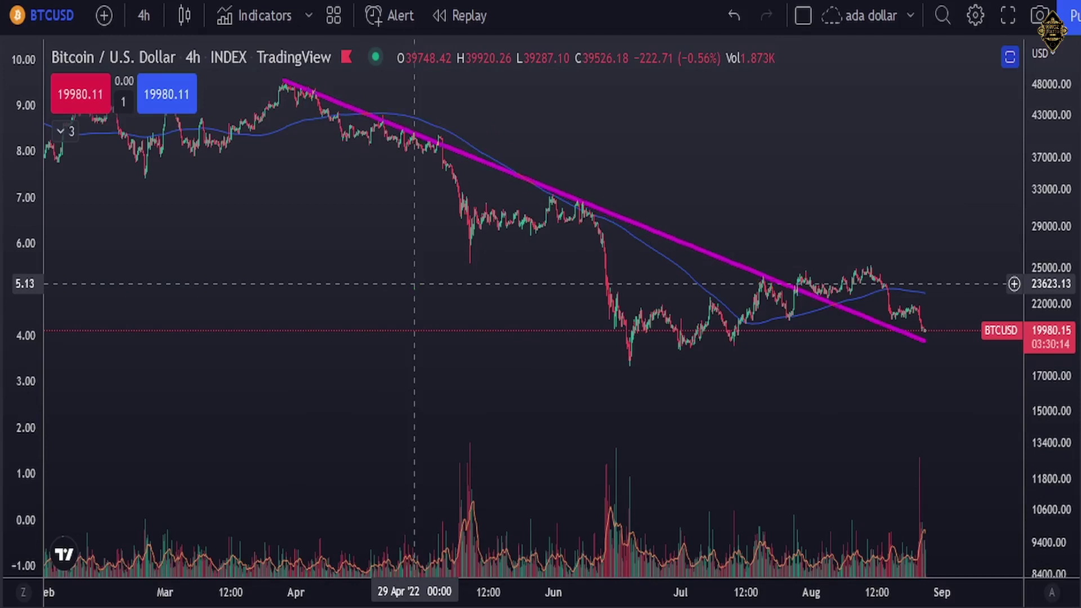
{"action": "left_click", "coordinate": [946, 344]}
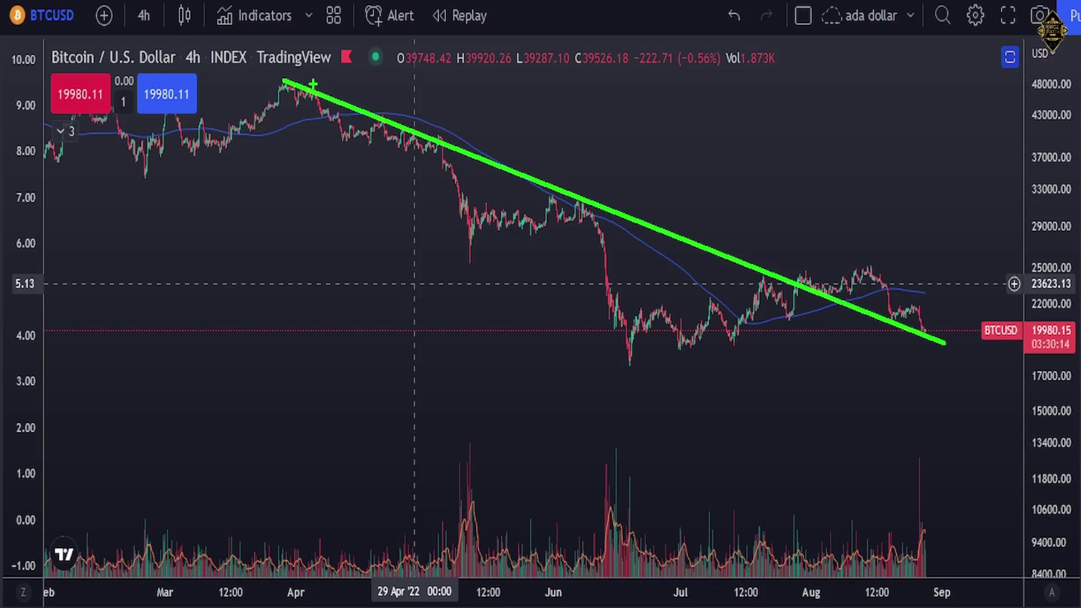
- Circle the green line's late-March, early-May and late-July contact points in yellow and trace the price's return to the line
{"action": "mouse_move", "coordinate": [318, 86]}
{"action": "left_mouse_down"}
{"action": "mouse_move", "coordinate": [269, 74]}
{"action": "mouse_move", "coordinate": [314, 103]}
{"action": "left_mouse_up"}
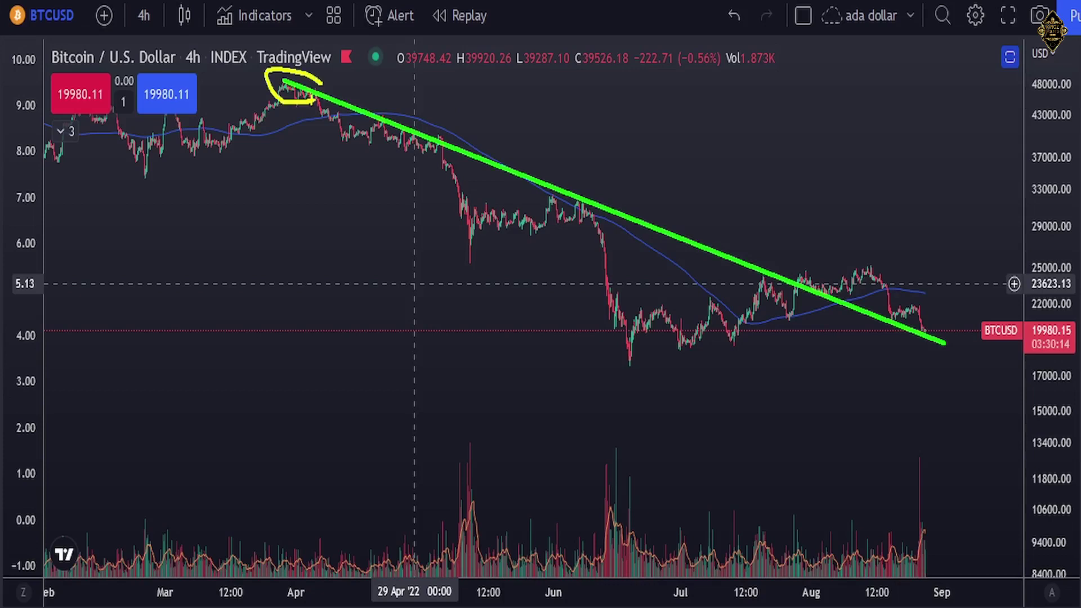
{"action": "mouse_move", "coordinate": [438, 131]}
{"action": "left_mouse_down"}
{"action": "mouse_move", "coordinate": [454, 136]}
{"action": "mouse_move", "coordinate": [444, 151]}
{"action": "left_mouse_up"}
{"action": "mouse_move", "coordinate": [798, 271]}
{"action": "left_mouse_down"}
{"action": "mouse_move", "coordinate": [854, 279]}
{"action": "mouse_move", "coordinate": [873, 270]}
{"action": "mouse_move", "coordinate": [896, 319]}
{"action": "mouse_move", "coordinate": [918, 308]}
{"action": "mouse_move", "coordinate": [925, 336]}
{"action": "left_mouse_up"}
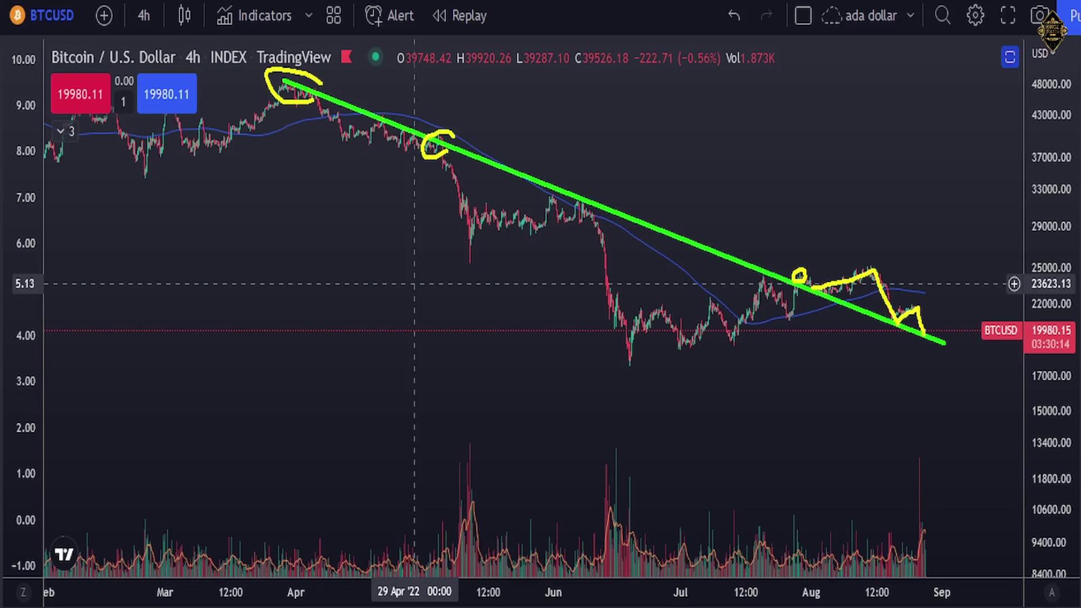
- Sketch a yellow drop through the green trendline to about 15,000, and draw and undo a support box around the June–July lows
{"action": "left_click_drag", "start_coordinate": [924, 336], "coordinate": [927, 416]}
{"action": "left_click_drag", "start_coordinate": [1010, 372], "coordinate": [1009, 372]}
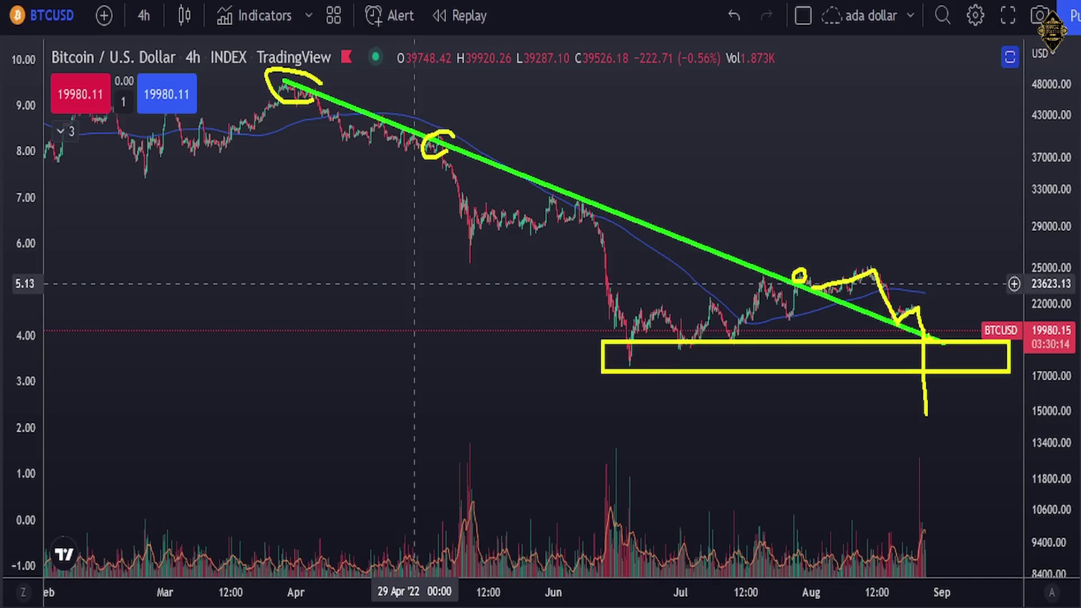
{"action": "key", "text": "ctrl+z"}
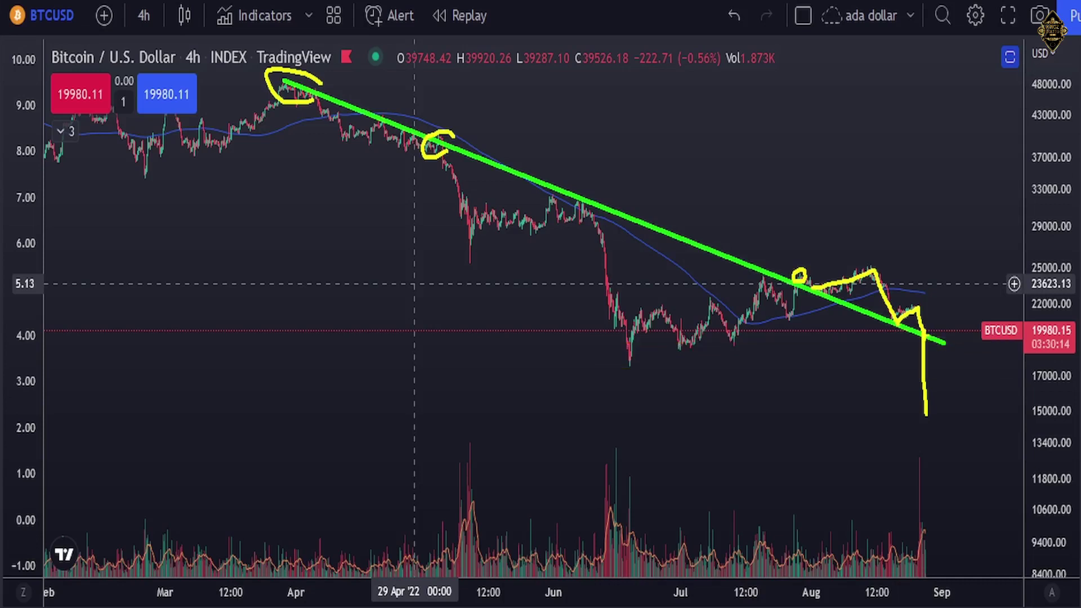
- Replace the yellow drop with a rebound stroke from the latest price to about 28,000, and box the July–August highs in yellow
{"action": "key", "text": "ctrl+z"}
{"action": "left_click_drag", "start_coordinate": [925, 335], "coordinate": [952, 235]}
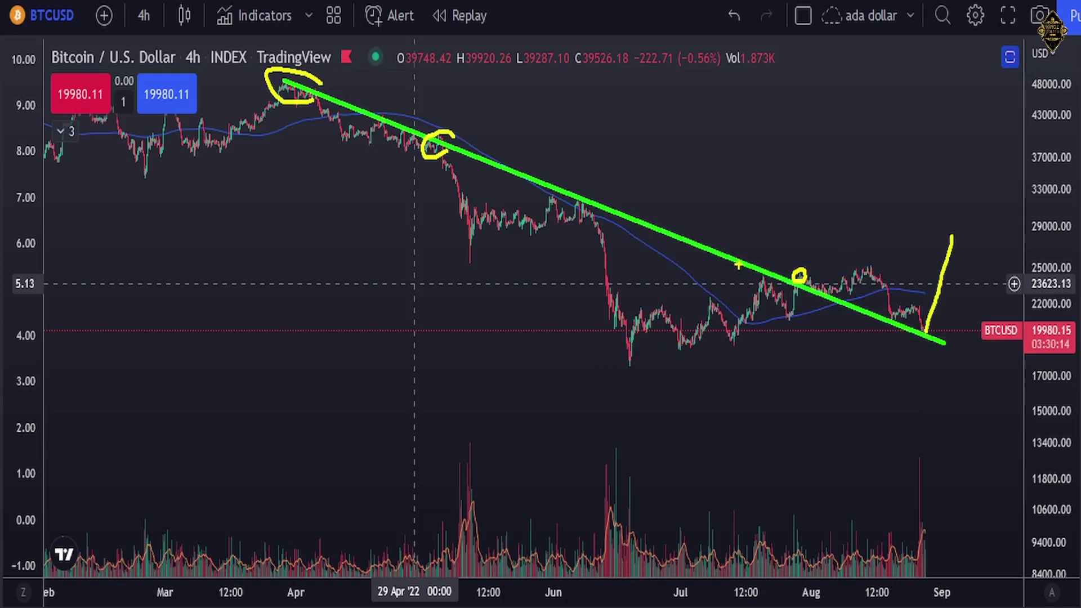
{"action": "left_click_drag", "start_coordinate": [738, 263], "coordinate": [1016, 283]}
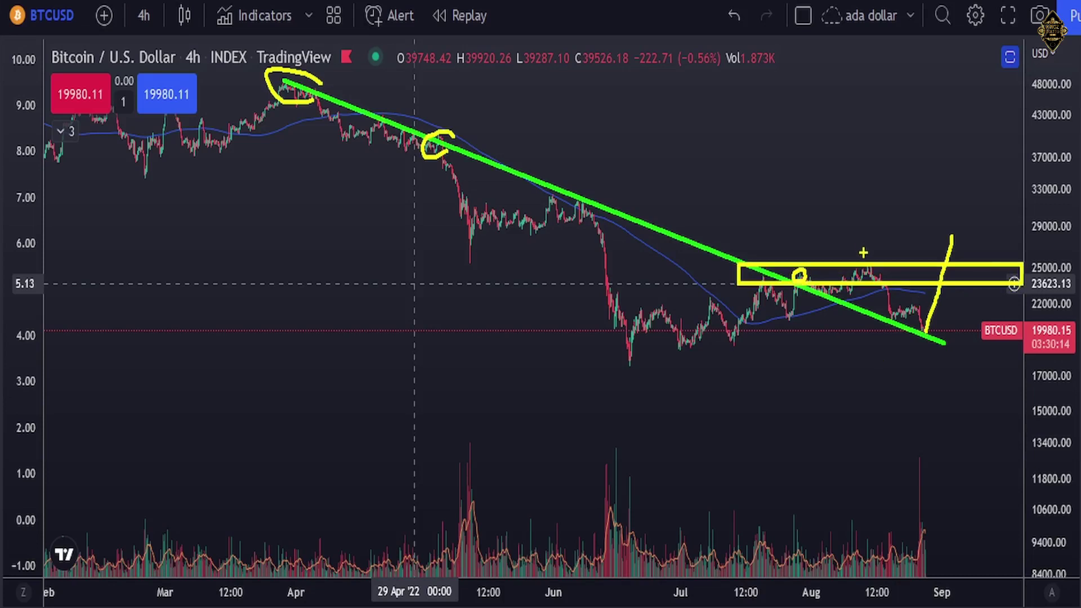
- Point a yellow arrow at the mid-August peak and box the June–July lows in yellow, then clear the markup
{"action": "left_click_drag", "start_coordinate": [863, 179], "coordinate": [864, 253]}
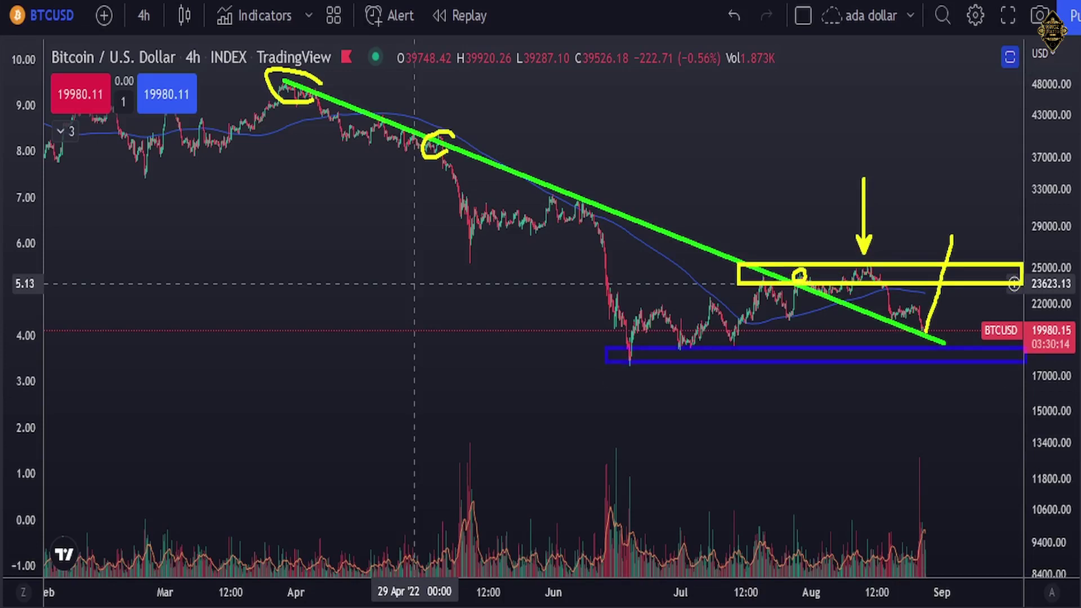
{"action": "left_click_drag", "start_coordinate": [1025, 362], "coordinate": [1026, 362]}
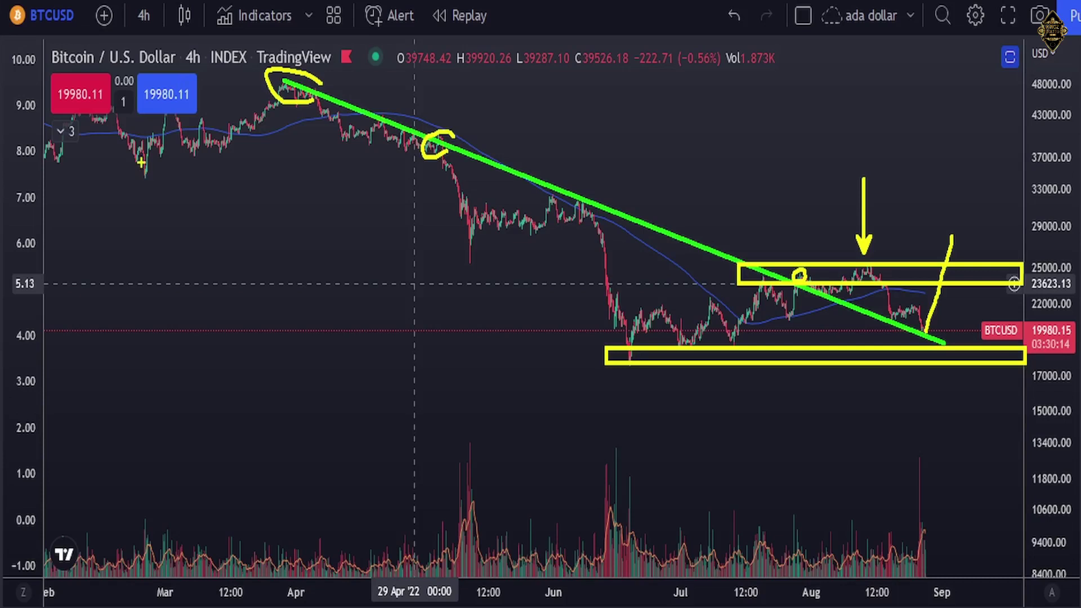
{"action": "key", "text": "Escape"}
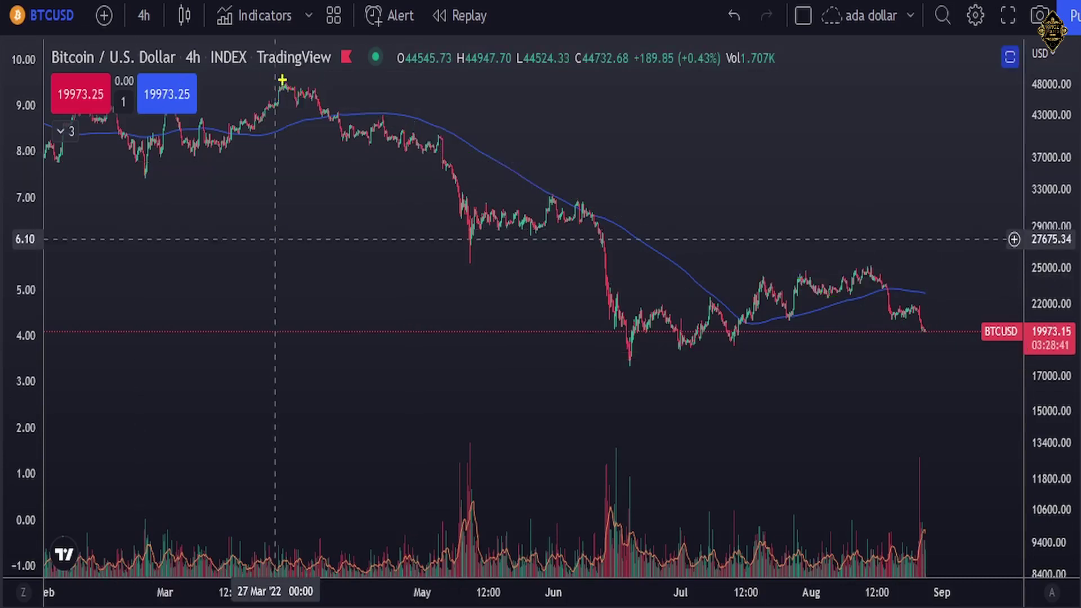
- Draw a yellow descending channel, with its upper line from the late-March peak and its lower line from the late-February low through the June low
{"action": "left_click_drag", "start_coordinate": [283, 78], "coordinate": [586, 213]}
{"action": "left_click_drag", "start_coordinate": [856, 276], "coordinate": [939, 343]}
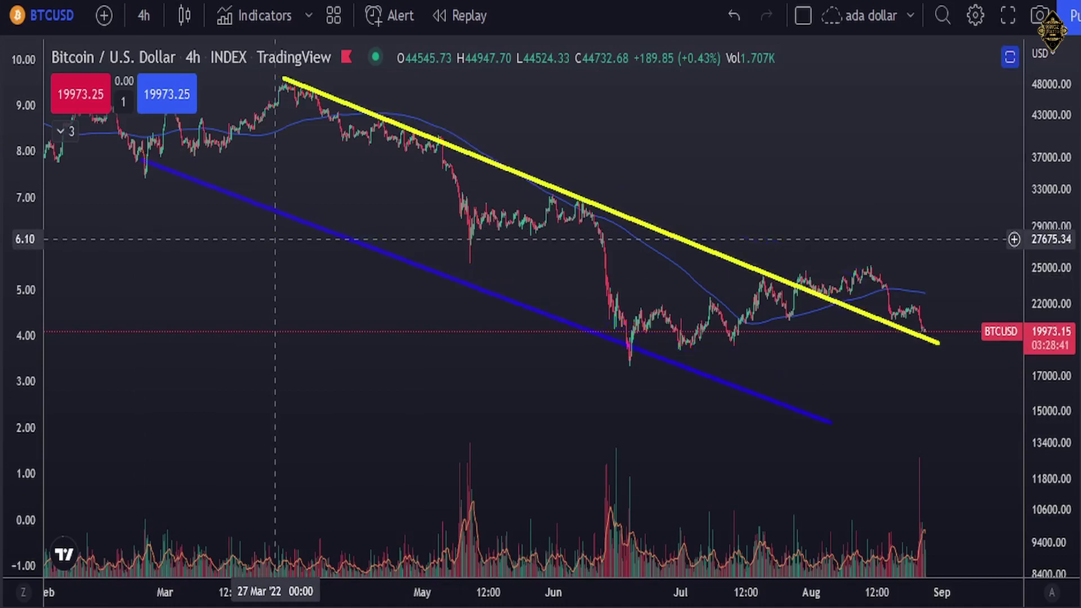
{"action": "left_click_drag", "start_coordinate": [830, 421], "coordinate": [877, 461]}
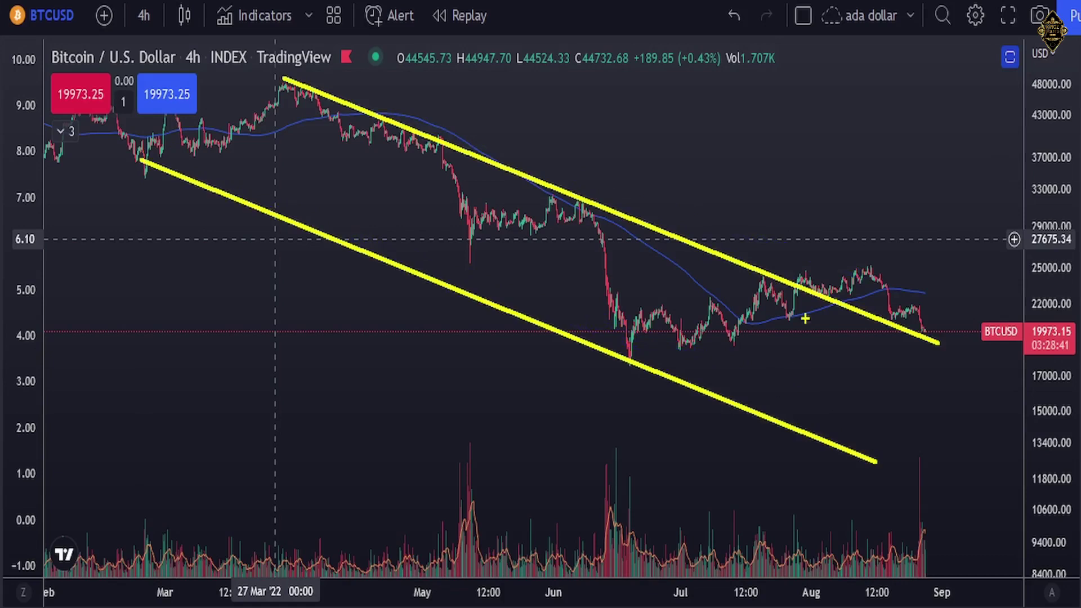
- Circle the late-July break of the channel's upper line and sketch possible rises from there and from the mid-August price in yellow
{"action": "mouse_move", "coordinate": [810, 277]}
{"action": "left_mouse_down"}
{"action": "mouse_move", "coordinate": [799, 280]}
{"action": "mouse_move", "coordinate": [882, 63]}
{"action": "left_mouse_up"}
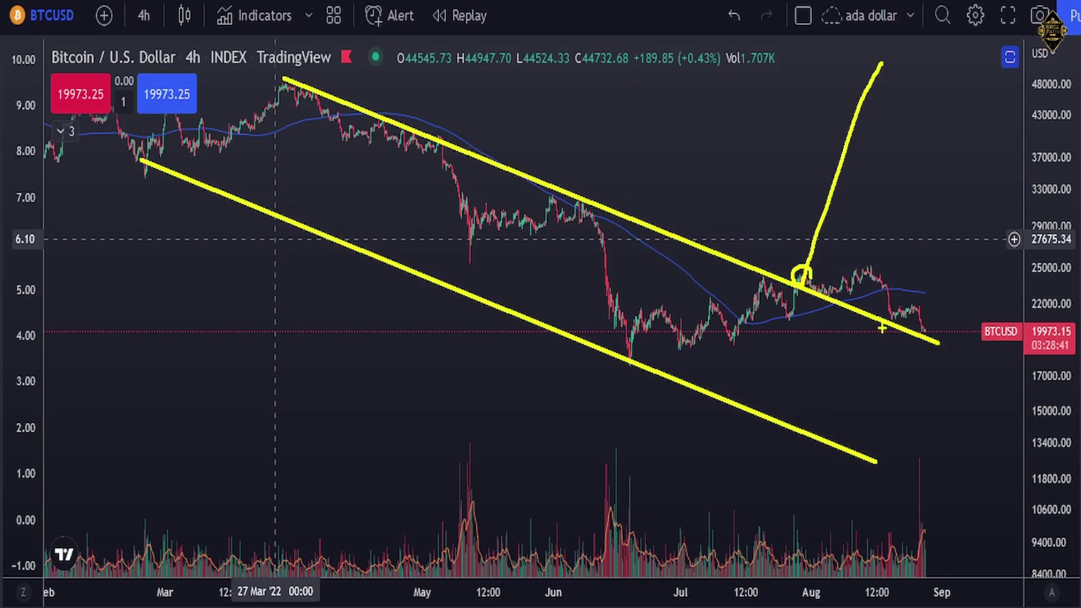
{"action": "mouse_move", "coordinate": [884, 263]}
{"action": "left_mouse_down"}
{"action": "mouse_move", "coordinate": [854, 274]}
{"action": "mouse_move", "coordinate": [882, 261]}
{"action": "mouse_move", "coordinate": [912, 196]}
{"action": "left_mouse_up"}
{"action": "key", "text": "Escape"}
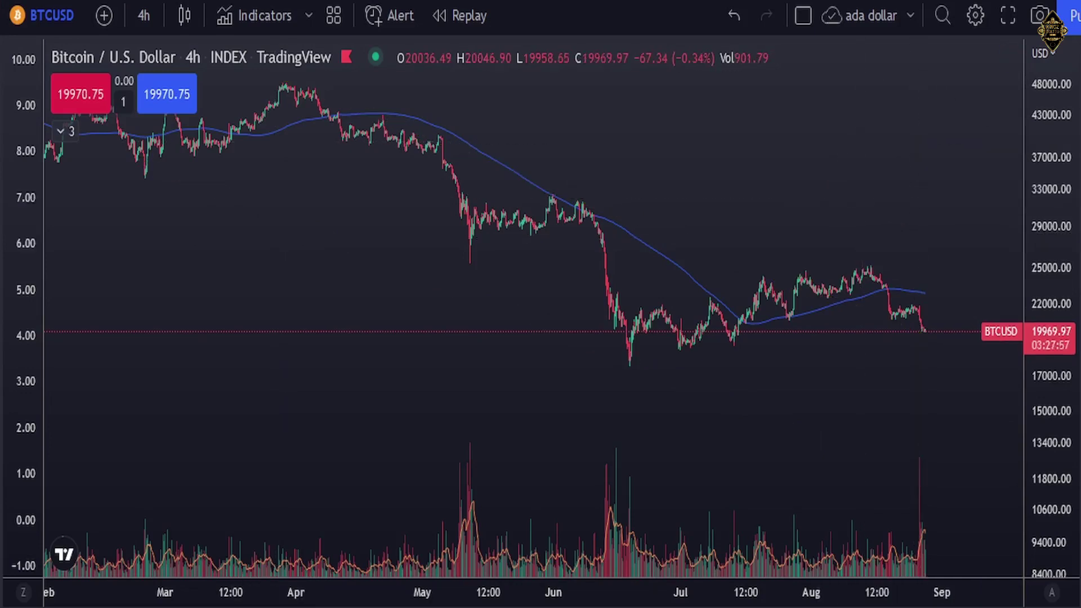
- Bring back the saved drawings and draw a white trendline from the 14 August peak at 25105.22 to 19249.65 on 4 September
{"action": "key", "text": "ctrl+alt+h"}
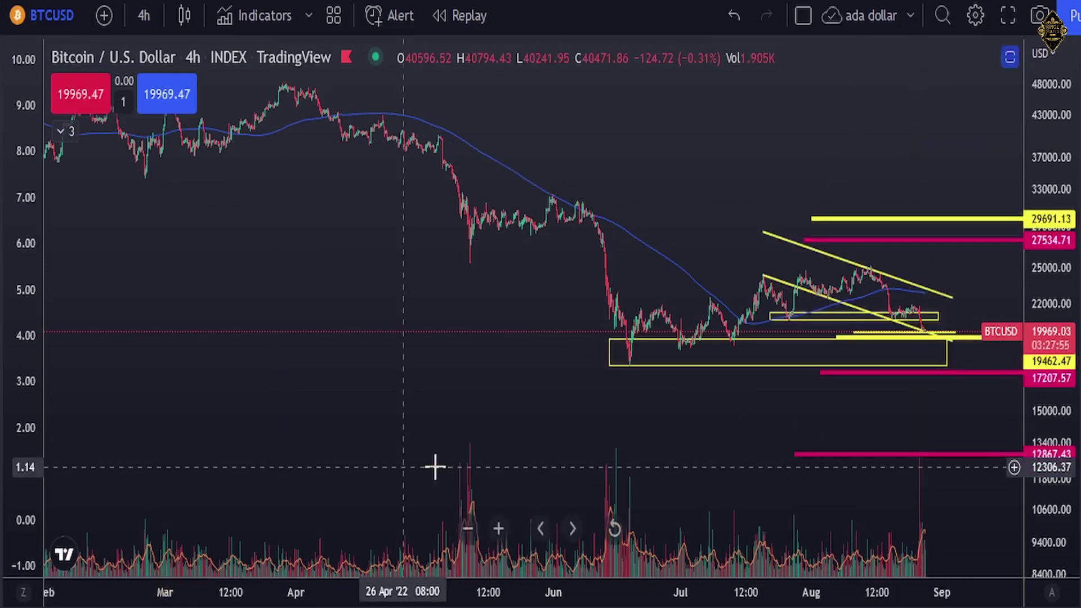
{"action": "scroll", "coordinate": [502, 464], "scroll_direction": "up", "scroll_amount": 5}
{"action": "left_click_drag", "start_coordinate": [1071, 226], "coordinate": [1071, 142]}
{"action": "mouse_move", "coordinate": [578, 169]}
{"action": "left_mouse_down"}
{"action": "mouse_move", "coordinate": [572, 182]}
{"action": "mouse_move", "coordinate": [583, 167]}
{"action": "mouse_move", "coordinate": [538, 160]}
{"action": "mouse_move", "coordinate": [760, 353]}
{"action": "left_mouse_up"}
{"action": "key", "text": "g"}
{"action": "key", "text": "Escape"}
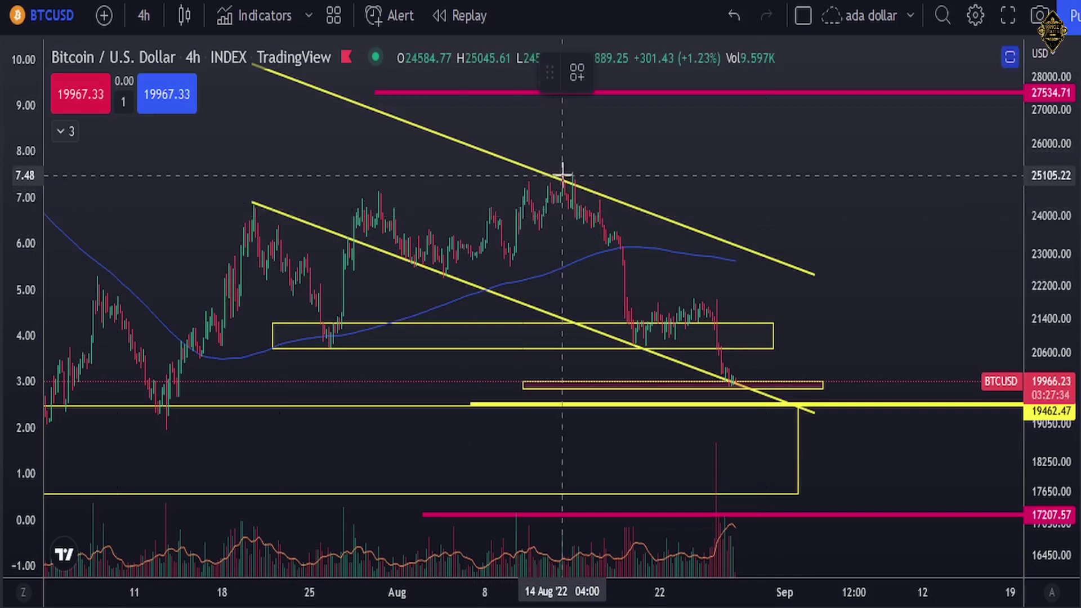
{"action": "mouse_move", "coordinate": [561, 175]}
{"action": "left_mouse_down"}
{"action": "mouse_move", "coordinate": [694, 307]}
{"action": "mouse_move", "coordinate": [732, 306]}
{"action": "mouse_move", "coordinate": [831, 415]}
{"action": "left_mouse_up"}
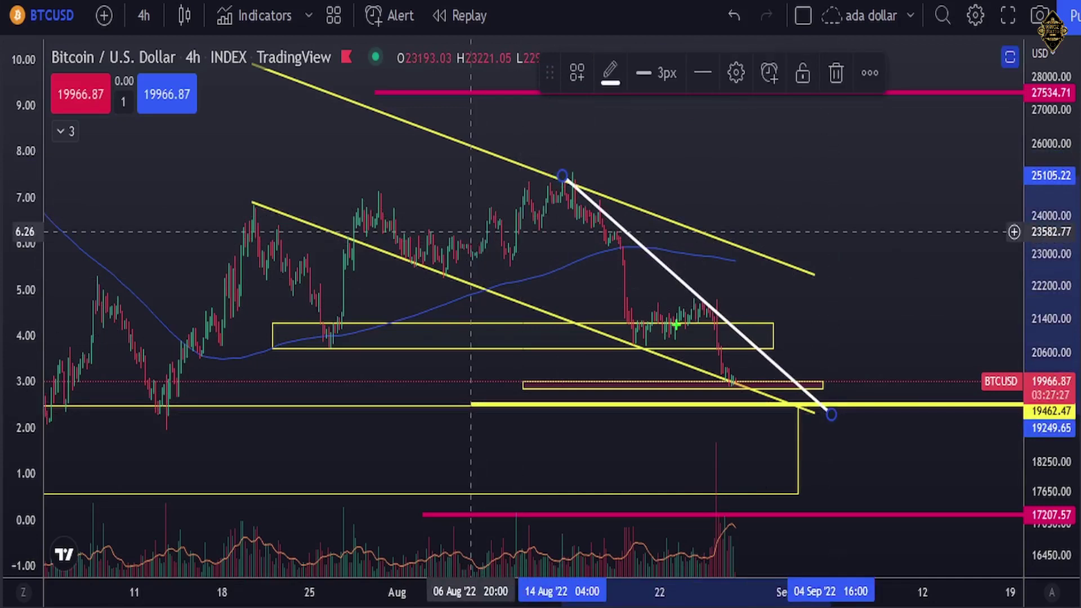
- Sketch upward and downward moves from the latest price, and box the July–August highs at about 24,300–24,900 in green
{"action": "mouse_move", "coordinate": [738, 386]}
{"action": "left_mouse_down"}
{"action": "mouse_move", "coordinate": [761, 319]}
{"action": "mouse_move", "coordinate": [772, 330]}
{"action": "mouse_move", "coordinate": [758, 339]}
{"action": "mouse_move", "coordinate": [806, 121]}
{"action": "left_mouse_up"}
{"action": "mouse_move", "coordinate": [739, 381]}
{"action": "left_mouse_down"}
{"action": "mouse_move", "coordinate": [750, 426]}
{"action": "mouse_move", "coordinate": [729, 421]}
{"action": "mouse_move", "coordinate": [741, 387]}
{"action": "mouse_move", "coordinate": [746, 466]}
{"action": "left_mouse_up"}
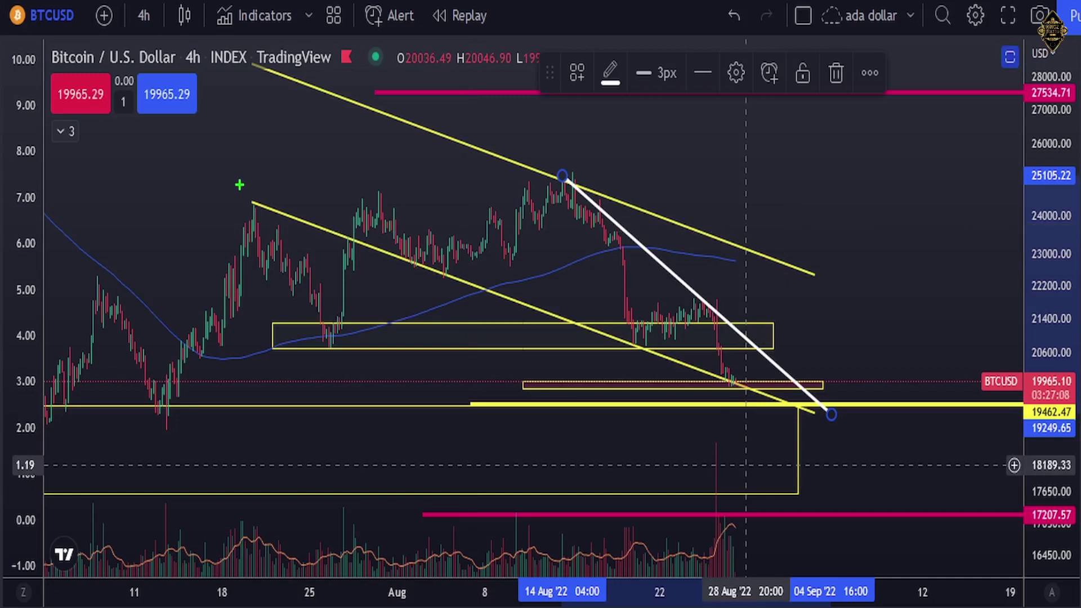
{"action": "left_click_drag", "start_coordinate": [239, 185], "coordinate": [944, 204]}
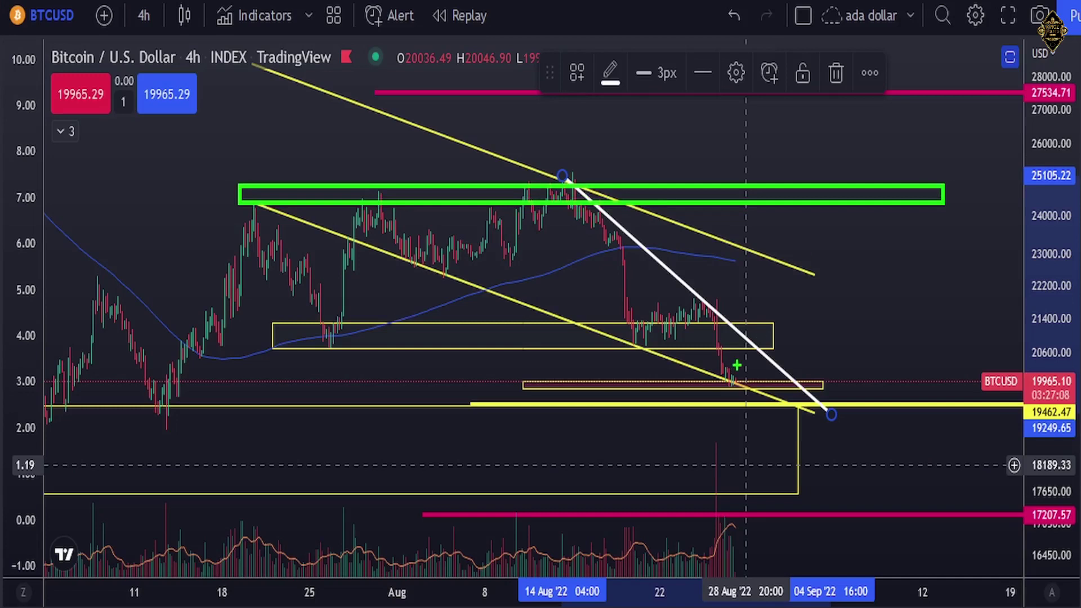
- Sketch a green rebound through the white trendline with a pullback, a rise above the green box to about 25,500, and a dip back
{"action": "left_click_drag", "start_coordinate": [738, 367], "coordinate": [745, 320]}
{"action": "mouse_move", "coordinate": [755, 365]}
{"action": "left_mouse_down"}
{"action": "mouse_move", "coordinate": [798, 162]}
{"action": "mouse_move", "coordinate": [825, 213]}
{"action": "left_mouse_up"}
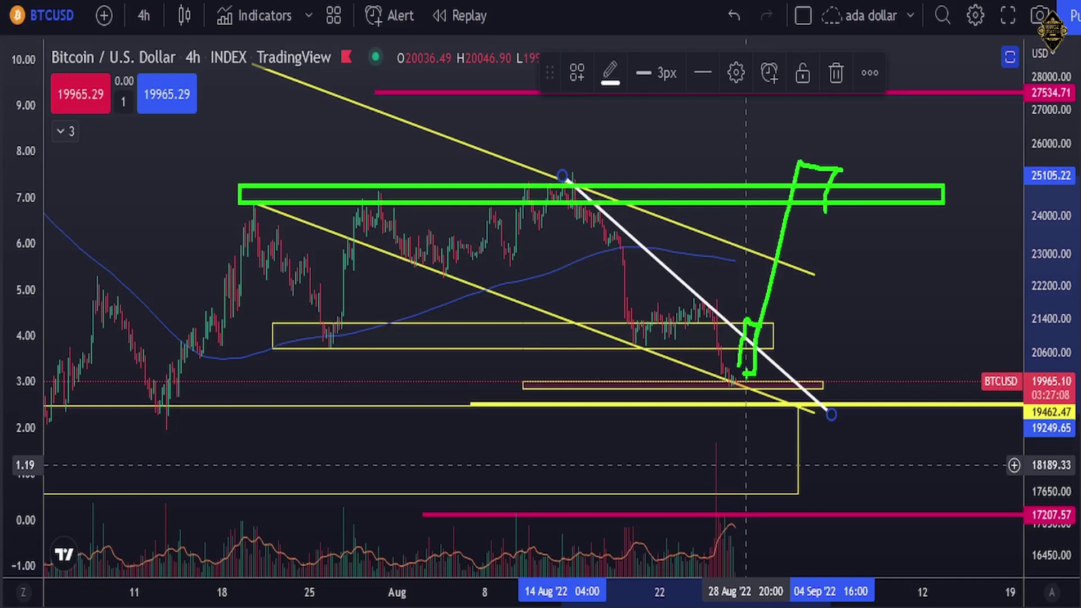
{"action": "mouse_move", "coordinate": [747, 376]}
{"action": "left_mouse_down"}
{"action": "mouse_move", "coordinate": [739, 411]}
{"action": "mouse_move", "coordinate": [748, 387]}
{"action": "left_mouse_up"}
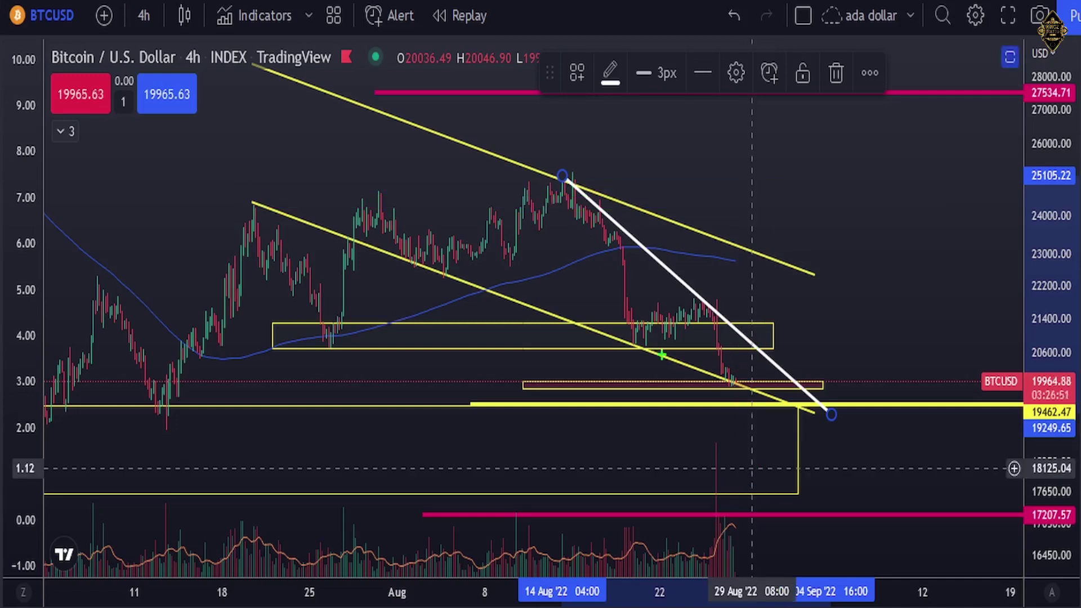
- Trace the late-August bounce off the lower yellow channel line and the fall back along it to about 19,450
{"action": "mouse_move", "coordinate": [645, 344]}
{"action": "left_mouse_down"}
{"action": "mouse_move", "coordinate": [631, 342]}
{"action": "mouse_move", "coordinate": [642, 349]}
{"action": "left_mouse_up"}
{"action": "left_click_drag", "start_coordinate": [647, 356], "coordinate": [713, 297]}
{"action": "mouse_move", "coordinate": [730, 372]}
{"action": "left_mouse_down"}
{"action": "mouse_move", "coordinate": [727, 381]}
{"action": "mouse_move", "coordinate": [755, 337]}
{"action": "mouse_move", "coordinate": [764, 406]}
{"action": "left_mouse_up"}
{"action": "key", "text": "Escape"}
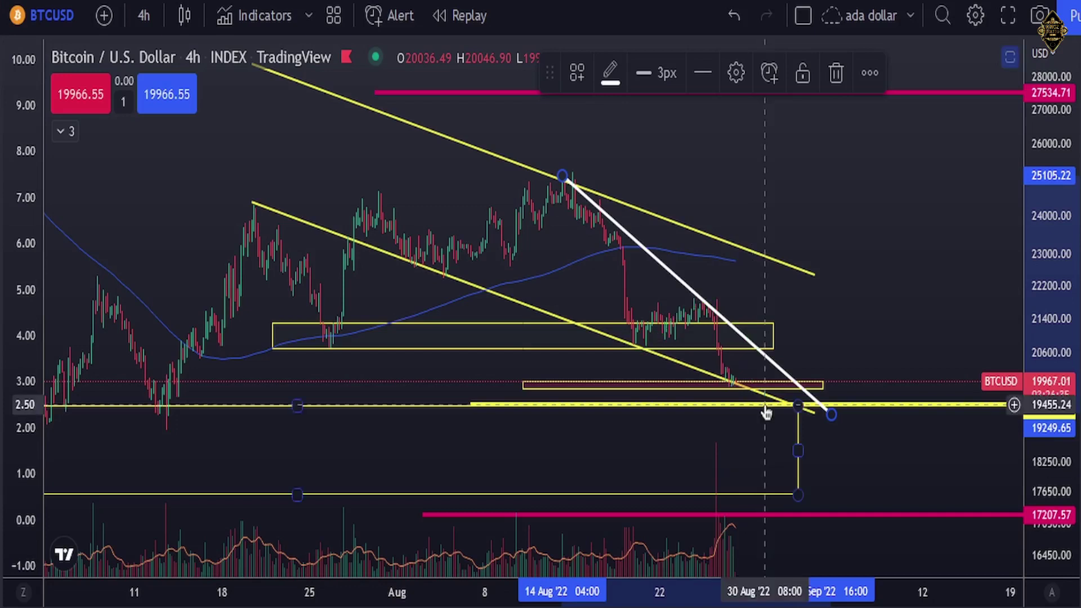
{"action": "left_click", "coordinate": [840, 222]}
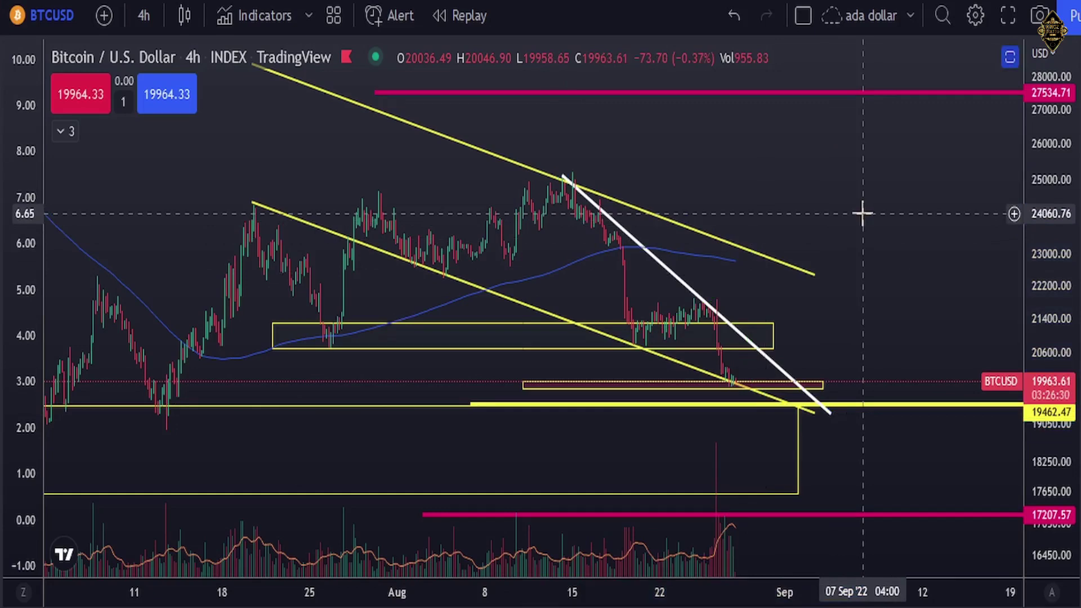
- Show the RSI pane with the saved drawings hidden, and mark the divergence between the two late-August lows with green arrows and lines
{"action": "left_click", "coordinate": [1010, 57]}
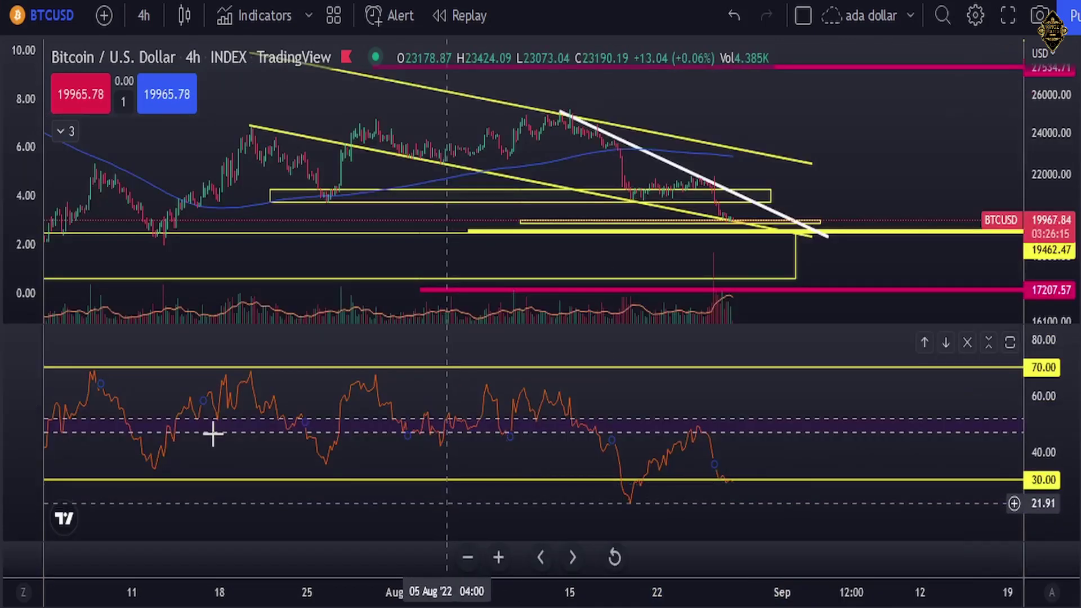
{"action": "key", "text": "ctrl+alt+h"}
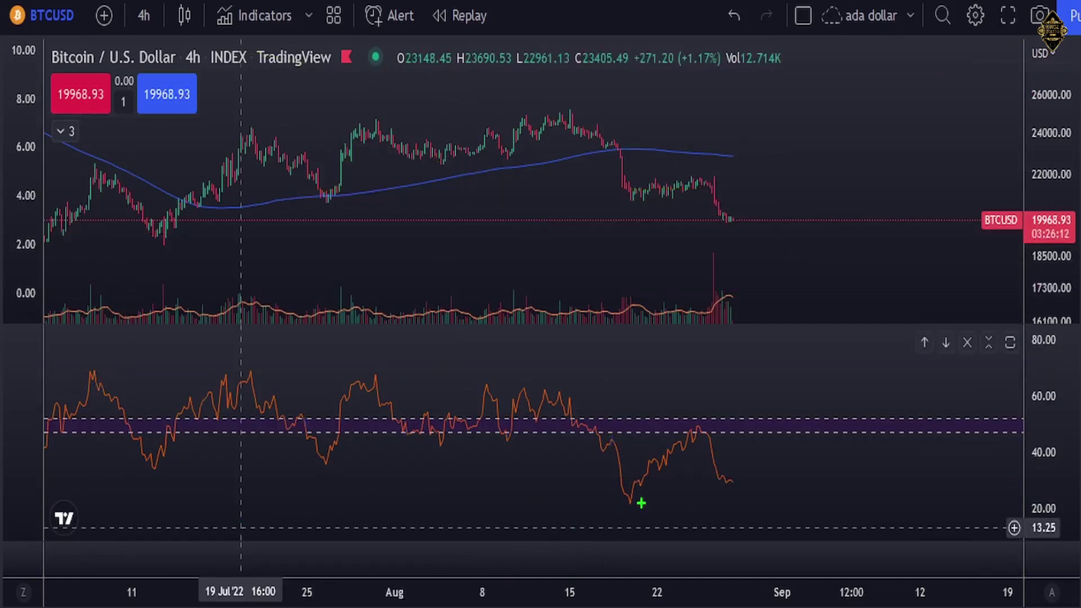
{"action": "left_click_drag", "start_coordinate": [630, 491], "coordinate": [629, 206]}
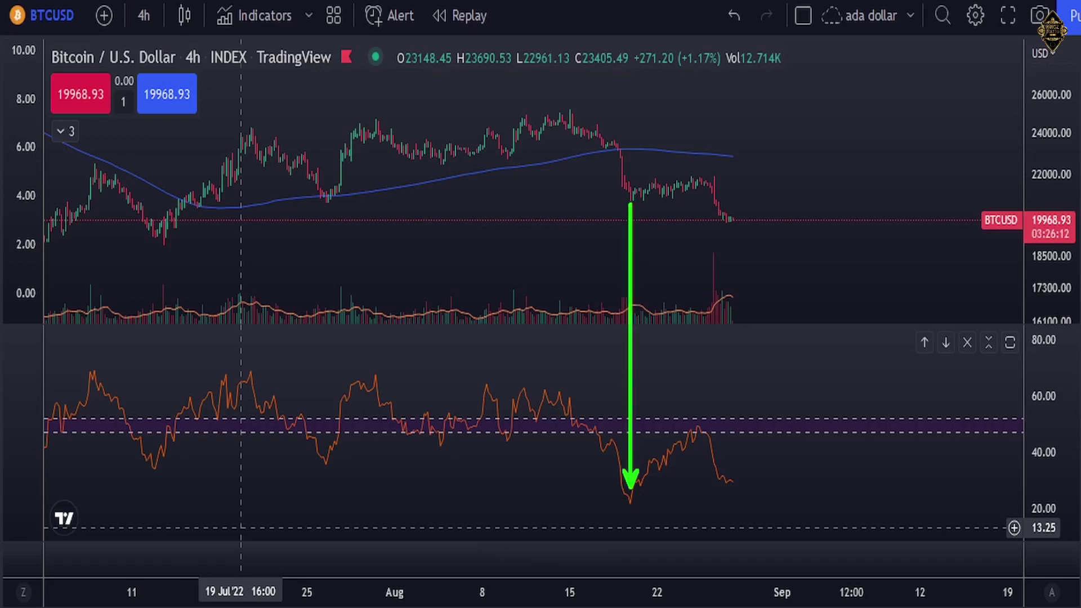
{"action": "left_click_drag", "start_coordinate": [732, 480], "coordinate": [731, 226]}
{"action": "left_click_drag", "start_coordinate": [625, 197], "coordinate": [757, 229]}
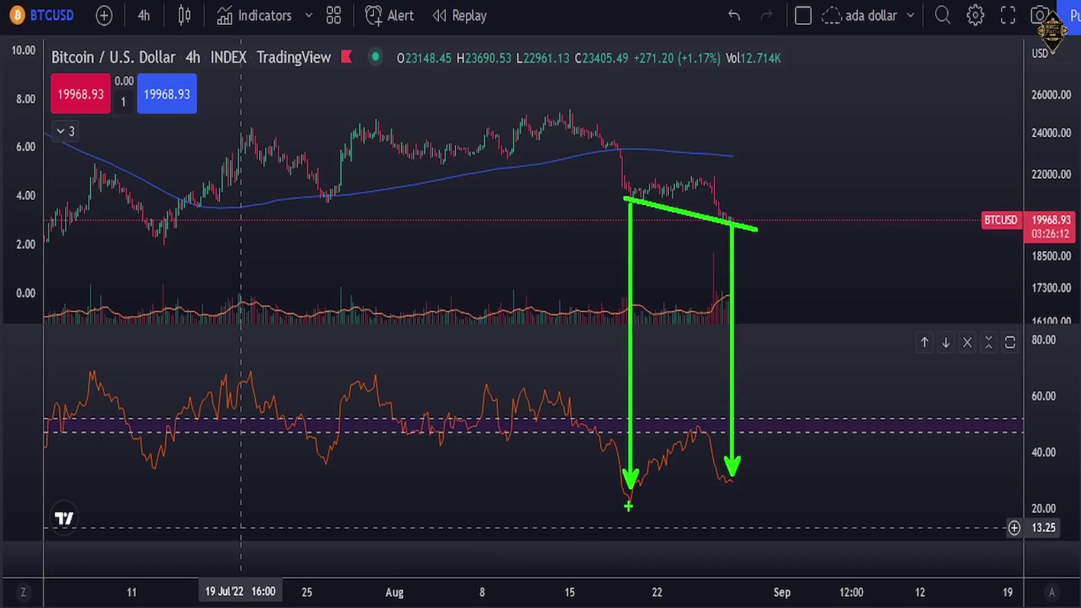
{"action": "left_click_drag", "start_coordinate": [628, 506], "coordinate": [742, 483]}
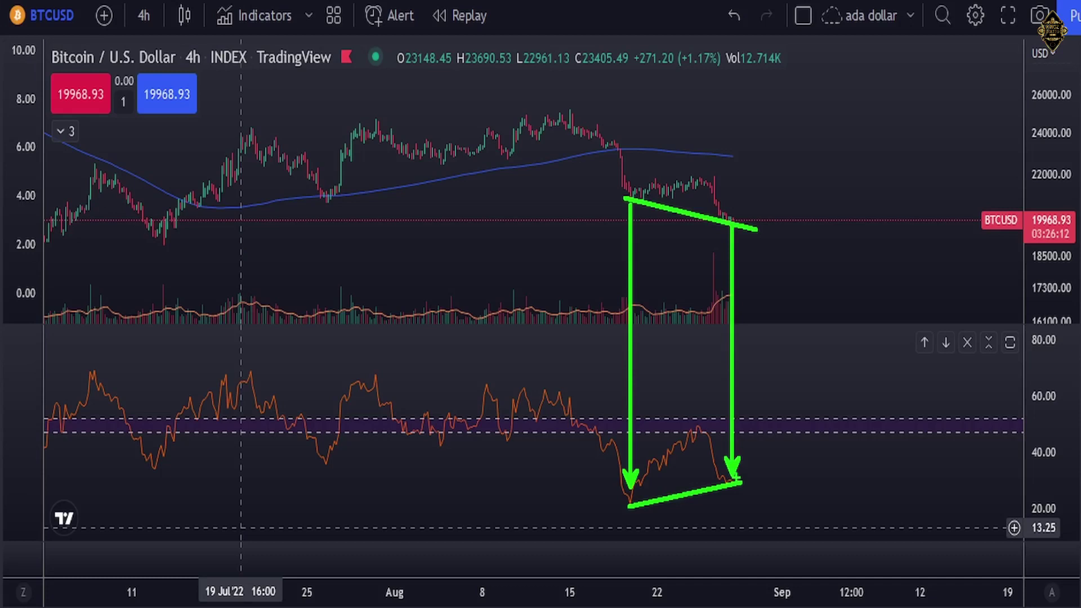
- Circle the RSI's late-August peak and sketch a green rise from it to about 75
{"action": "left_click_drag", "start_coordinate": [694, 416], "coordinate": [709, 420]}
{"action": "mouse_move", "coordinate": [705, 415]}
{"action": "left_mouse_down"}
{"action": "mouse_move", "coordinate": [719, 378]}
{"action": "mouse_move", "coordinate": [746, 355]}
{"action": "mouse_move", "coordinate": [737, 347]}
{"action": "left_mouse_up"}
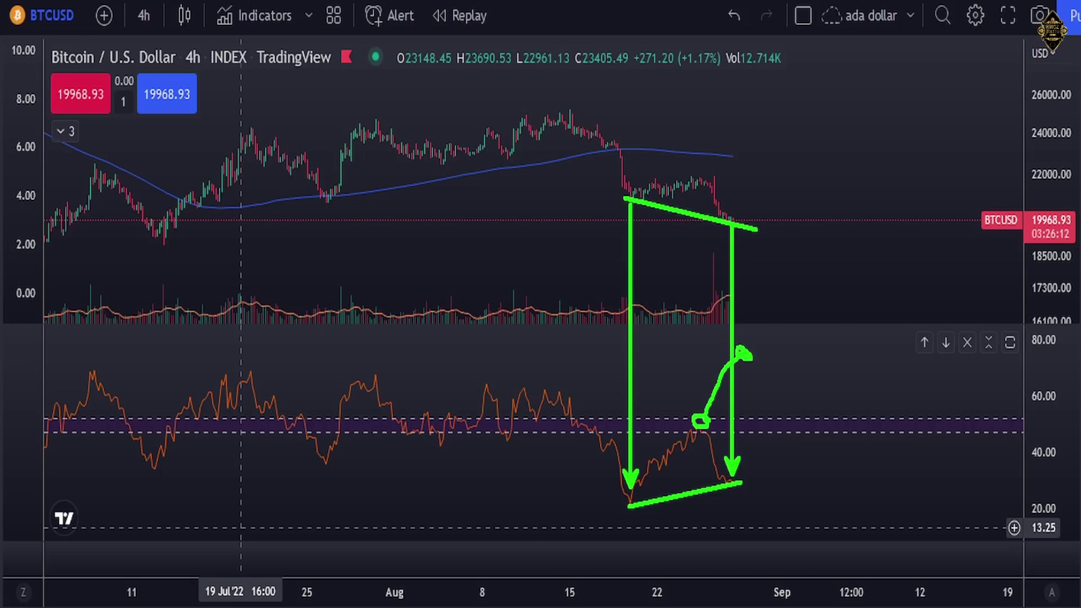
{"action": "key", "text": "Escape"}
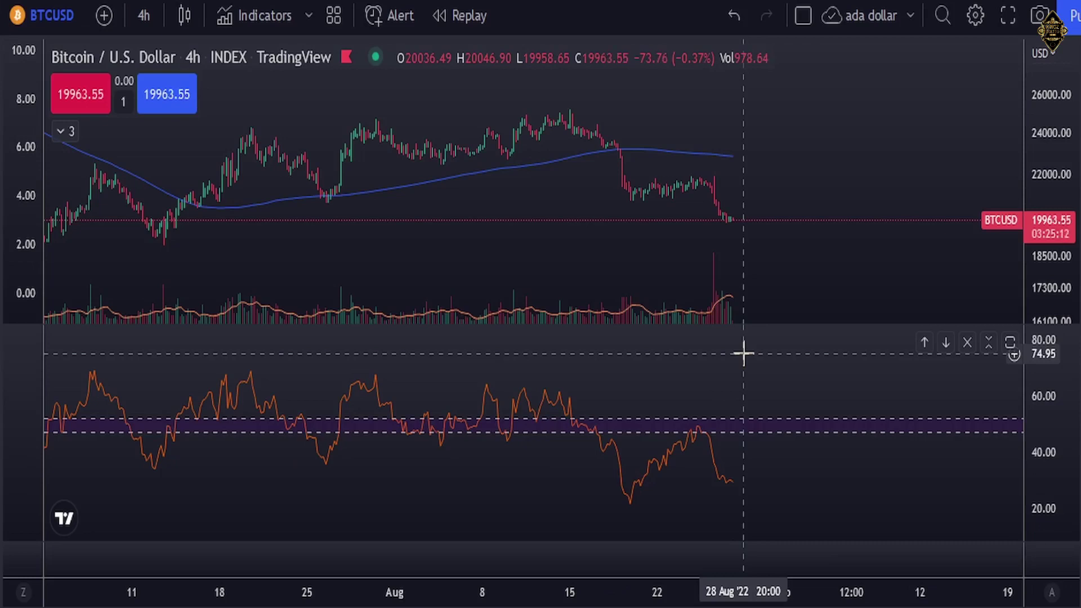
- Bring back the saved drawings, circle the RSI's two late-August lows near 30, and sketch a rise to about 53
{"action": "key", "text": "ctrl+alt+h"}
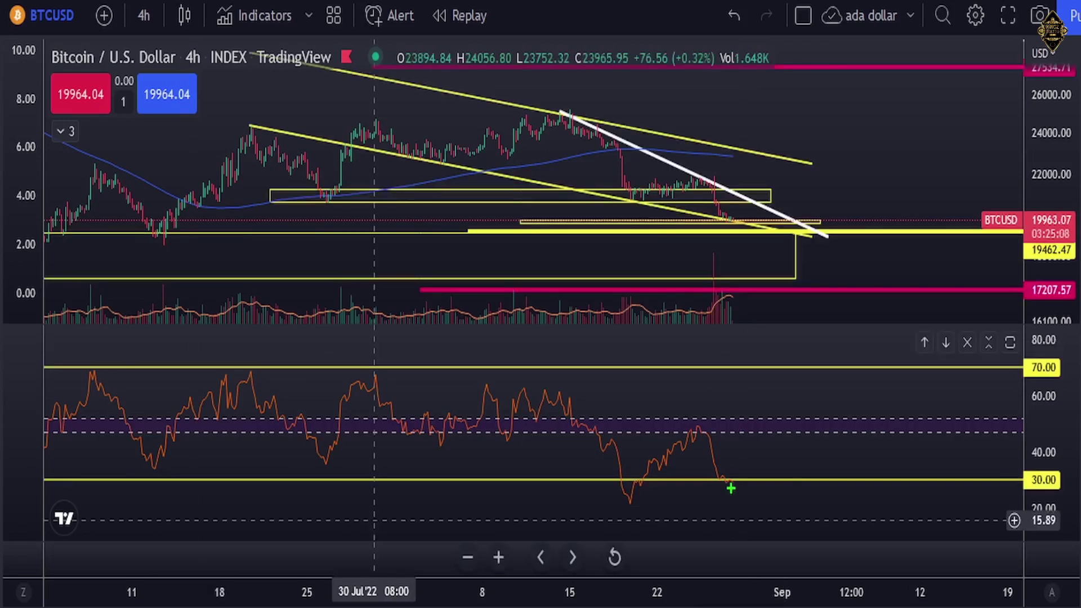
{"action": "mouse_move", "coordinate": [741, 478]}
{"action": "left_mouse_down"}
{"action": "mouse_move", "coordinate": [722, 480]}
{"action": "mouse_move", "coordinate": [738, 489]}
{"action": "left_mouse_up"}
{"action": "mouse_move", "coordinate": [655, 484]}
{"action": "left_mouse_down"}
{"action": "mouse_move", "coordinate": [615, 499]}
{"action": "mouse_move", "coordinate": [648, 500]}
{"action": "left_mouse_up"}
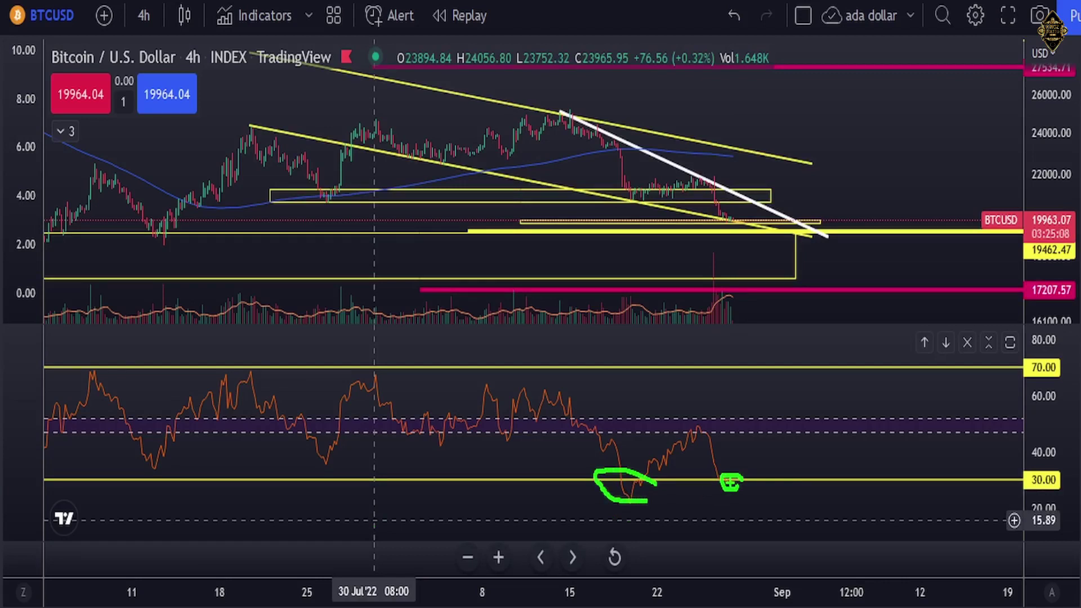
{"action": "mouse_move", "coordinate": [730, 481]}
{"action": "left_mouse_down"}
{"action": "mouse_move", "coordinate": [774, 406]}
{"action": "mouse_move", "coordinate": [770, 418]}
{"action": "left_mouse_up"}
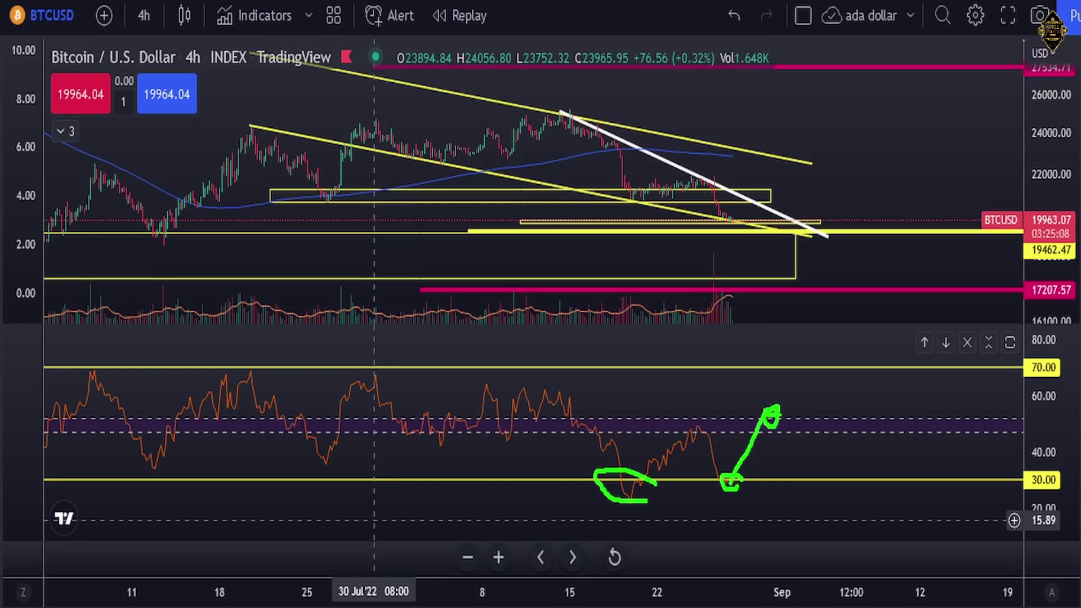
{"action": "key", "text": "Escape"}
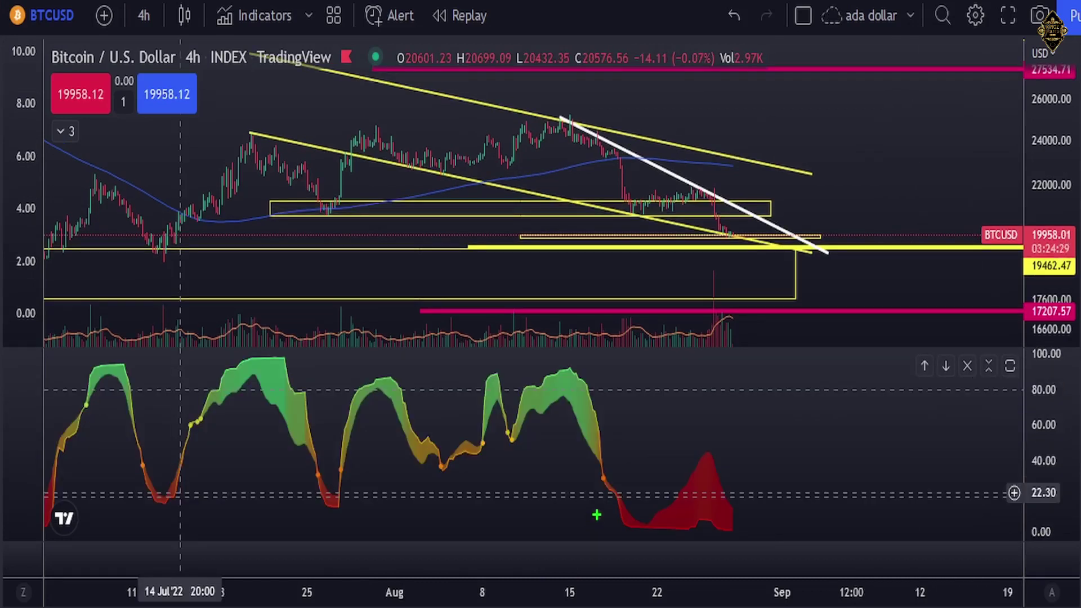
- Circle the oscillator's red oversold zone in green, sketch its rise to about 90, and stroke above the upper channel line on the price chart
{"action": "mouse_move", "coordinate": [597, 514]}
{"action": "left_mouse_down"}
{"action": "mouse_move", "coordinate": [648, 502]}
{"action": "mouse_move", "coordinate": [750, 520]}
{"action": "mouse_move", "coordinate": [698, 537]}
{"action": "mouse_move", "coordinate": [589, 523]}
{"action": "mouse_move", "coordinate": [601, 513]}
{"action": "left_mouse_up"}
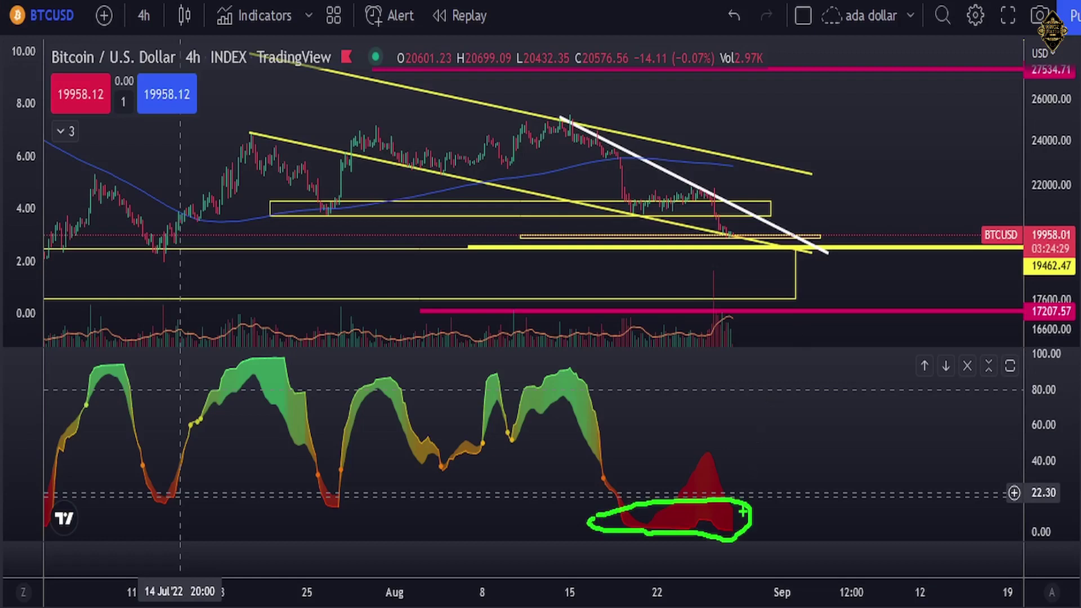
{"action": "mouse_move", "coordinate": [741, 515]}
{"action": "left_mouse_down"}
{"action": "mouse_move", "coordinate": [788, 352]}
{"action": "mouse_move", "coordinate": [780, 386]}
{"action": "mouse_move", "coordinate": [782, 370]}
{"action": "left_mouse_up"}
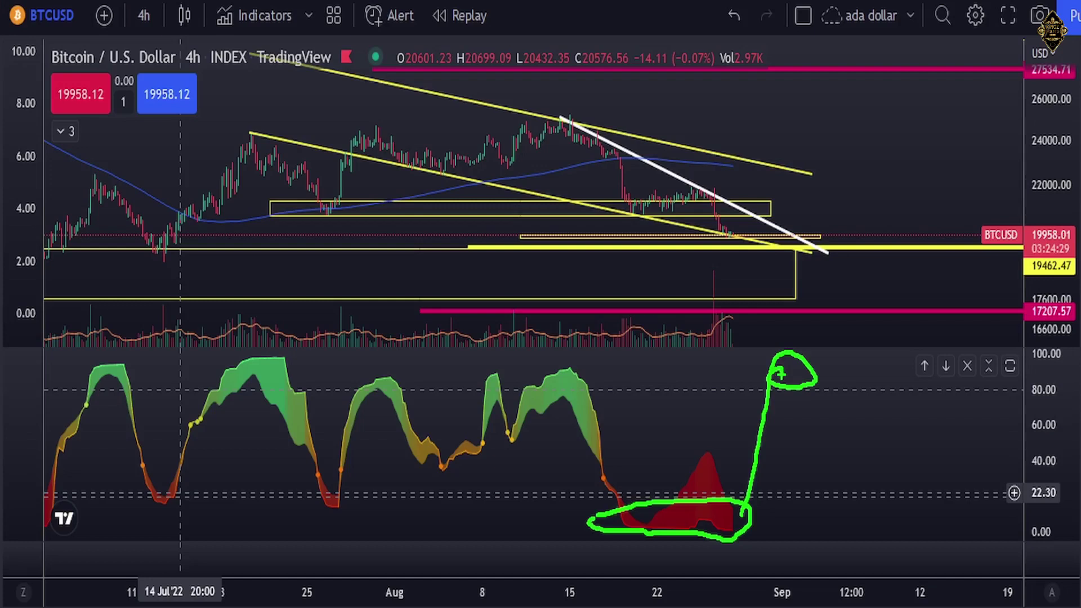
{"action": "mouse_move", "coordinate": [704, 103]}
{"action": "left_mouse_down"}
{"action": "mouse_move", "coordinate": [793, 150]}
{"action": "mouse_move", "coordinate": [666, 129]}
{"action": "left_mouse_up"}
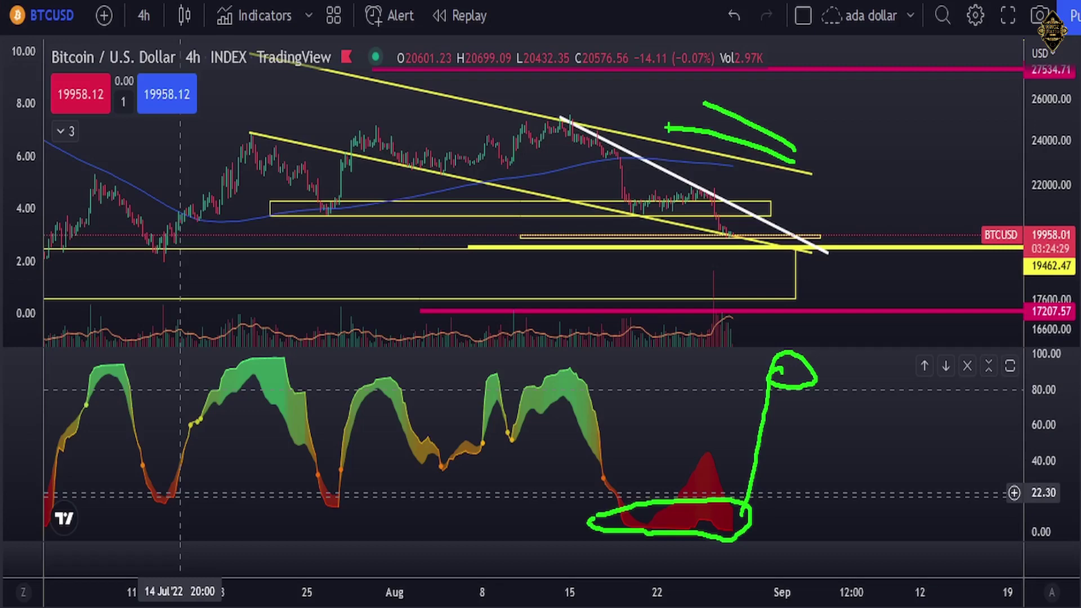
- Switch the chart to the 30-minute interval and point green arrows at the three 27 August lows
{"action": "type", "text": "30"}
{"action": "key", "text": "Return"}
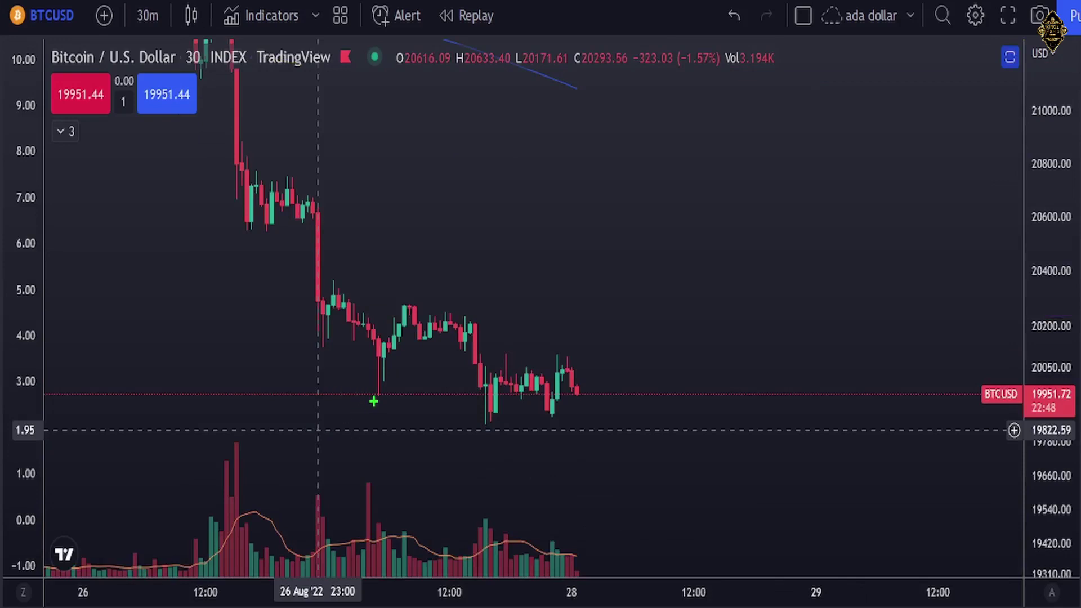
{"action": "left_click_drag", "start_coordinate": [373, 401], "coordinate": [346, 455]}
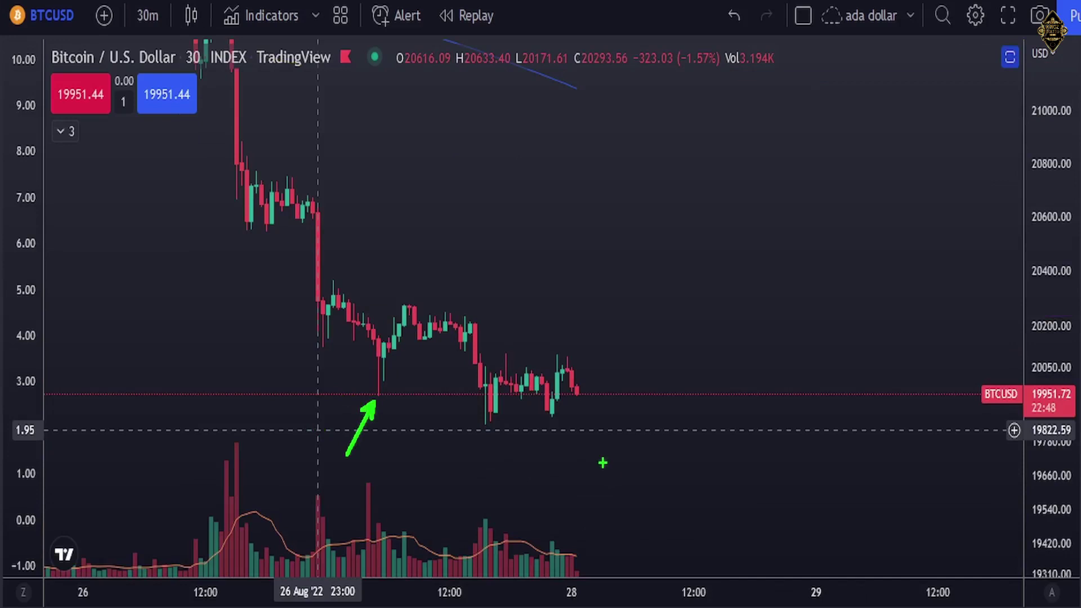
{"action": "left_click_drag", "start_coordinate": [483, 429], "coordinate": [467, 474]}
{"action": "left_click_drag", "start_coordinate": [546, 416], "coordinate": [527, 457]}
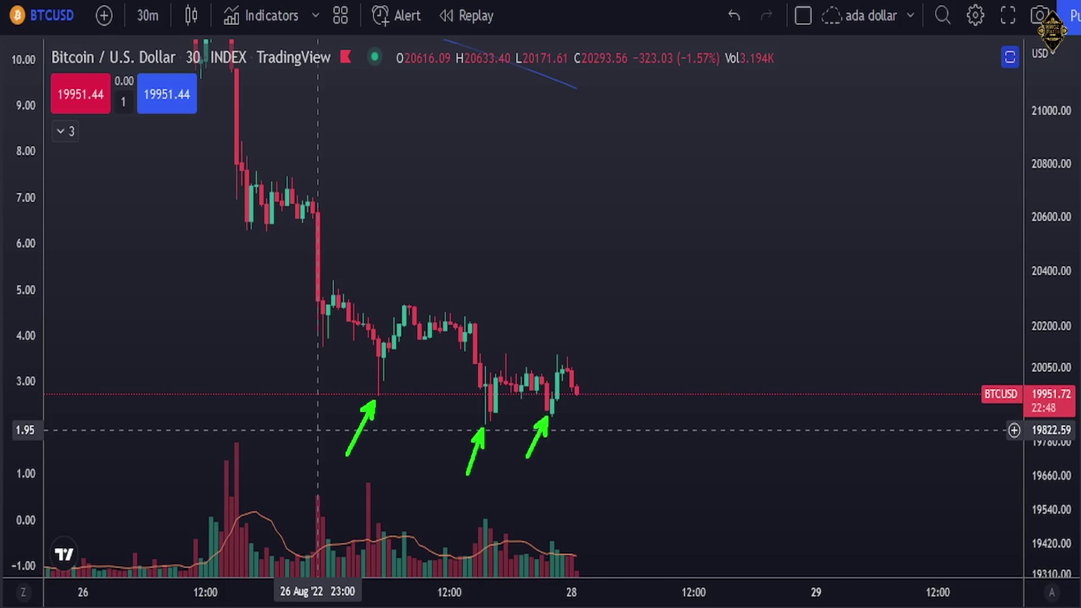
- Remove the three green arrows and draw a falling green line along the 27 August highs and a horizontal one along the lows
{"action": "key", "text": "ctrl+z"}
{"action": "key", "text": "ctrl+z"}
{"action": "key", "text": "ctrl+z"}
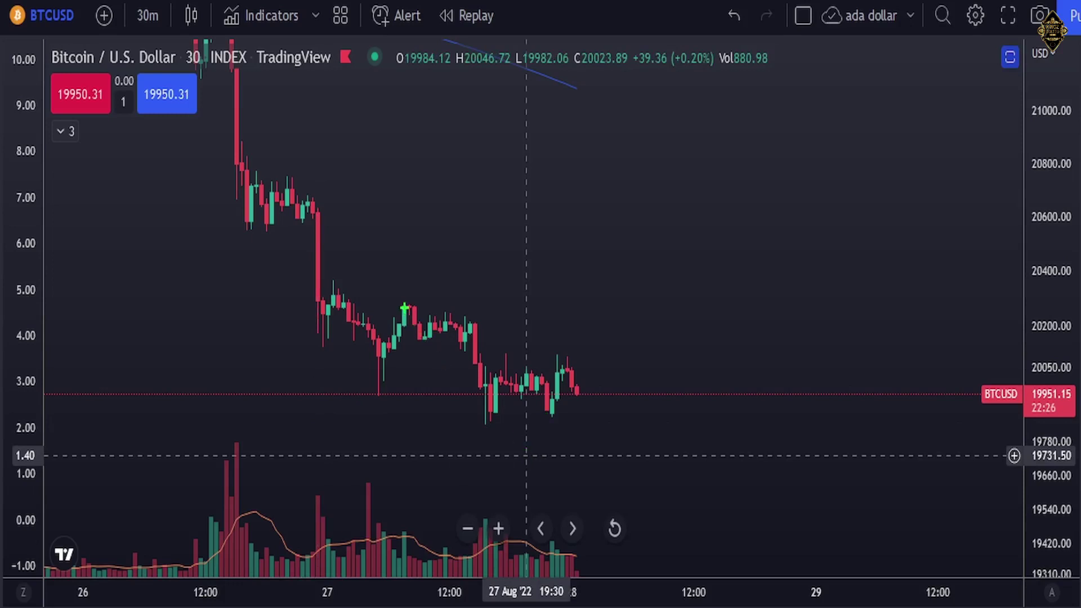
{"action": "mouse_move", "coordinate": [404, 299]}
{"action": "left_mouse_down"}
{"action": "mouse_move", "coordinate": [490, 313]}
{"action": "mouse_move", "coordinate": [613, 373]}
{"action": "left_mouse_up"}
{"action": "left_click", "coordinate": [612, 373]}
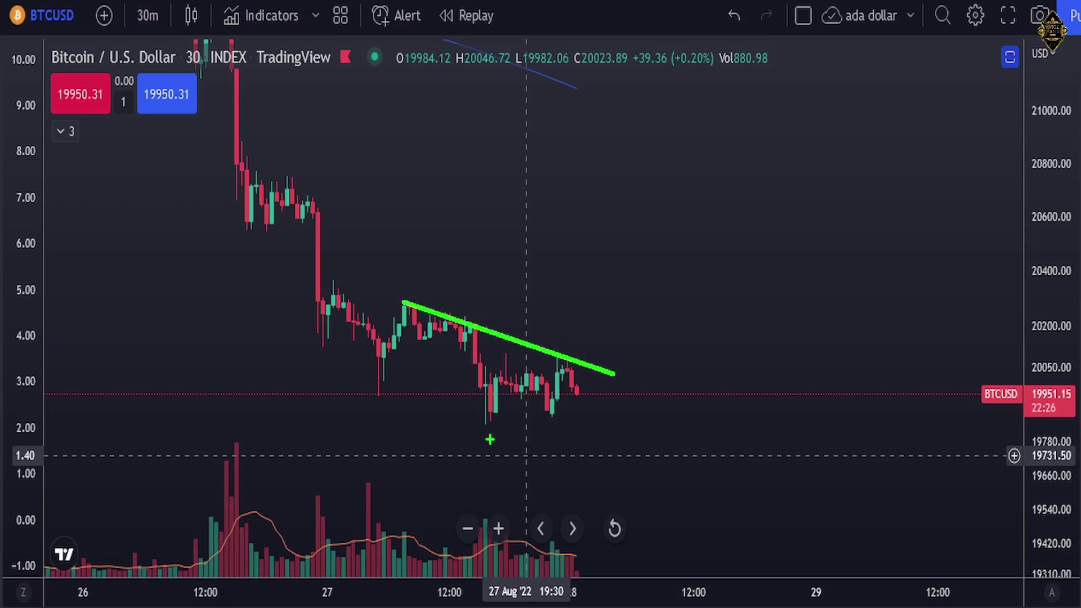
{"action": "left_click_drag", "start_coordinate": [479, 417], "coordinate": [613, 416]}
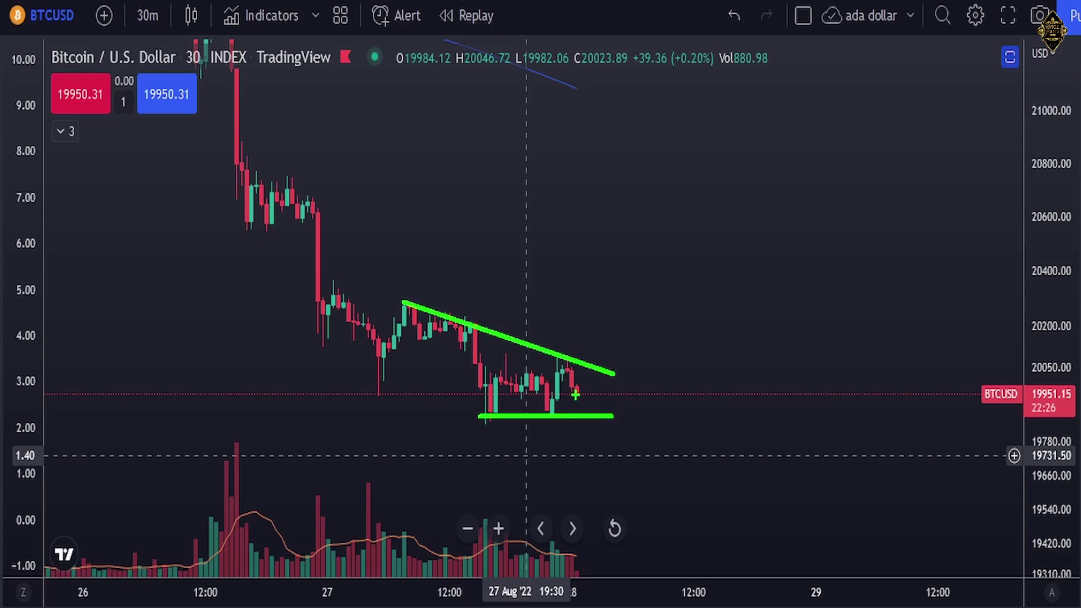
- Sketch a price break above the falling line and a drop toward a second support line at about 19,800, adding a horizontal line above the latest highs
{"action": "mouse_move", "coordinate": [575, 395]}
{"action": "left_mouse_down"}
{"action": "mouse_move", "coordinate": [586, 346]}
{"action": "mouse_move", "coordinate": [588, 394]}
{"action": "mouse_move", "coordinate": [577, 391]}
{"action": "left_mouse_up"}
{"action": "left_click_drag", "start_coordinate": [480, 437], "coordinate": [625, 437]}
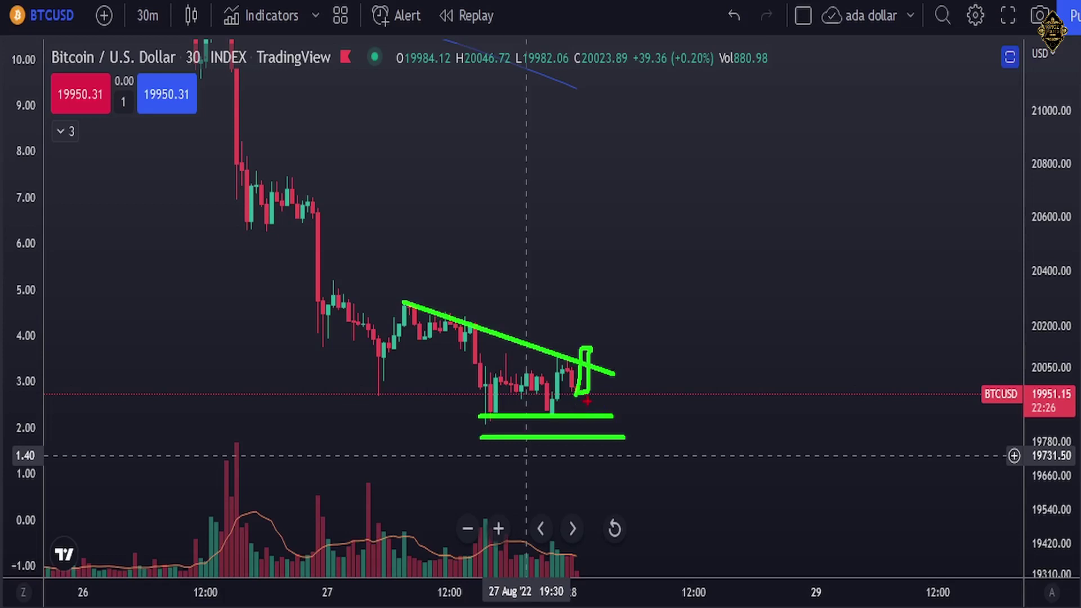
{"action": "left_click_drag", "start_coordinate": [587, 400], "coordinate": [597, 431]}
{"action": "left_click_drag", "start_coordinate": [550, 336], "coordinate": [646, 335]}
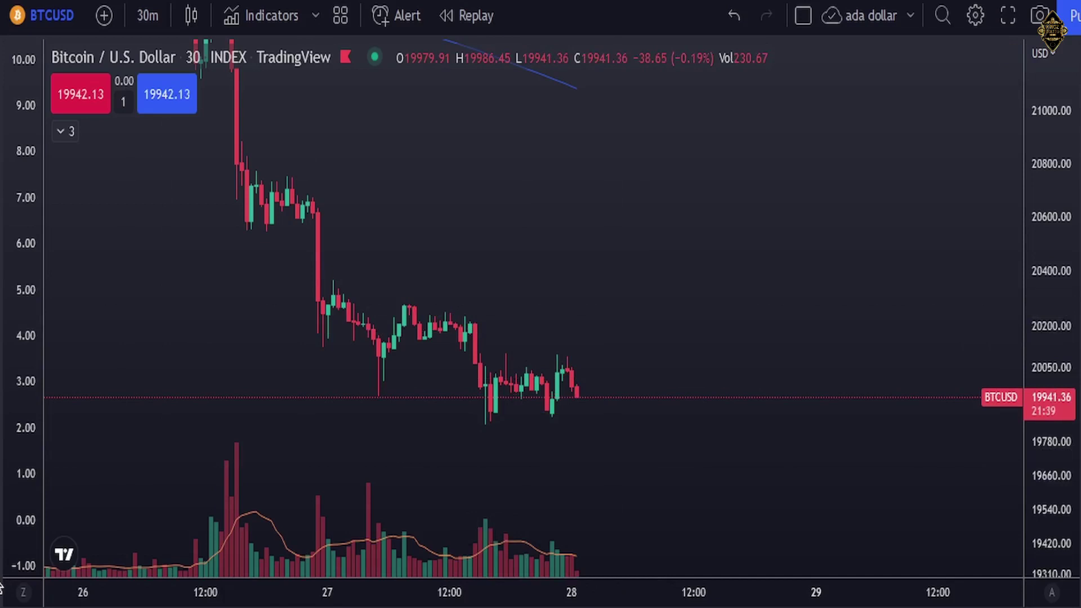
- Bring back the saved drawings, trace the repeated W-shaped swings at the red support zone with a green neckline above, and clear the sketches
{"action": "key", "text": "ctrl+alt+h"}
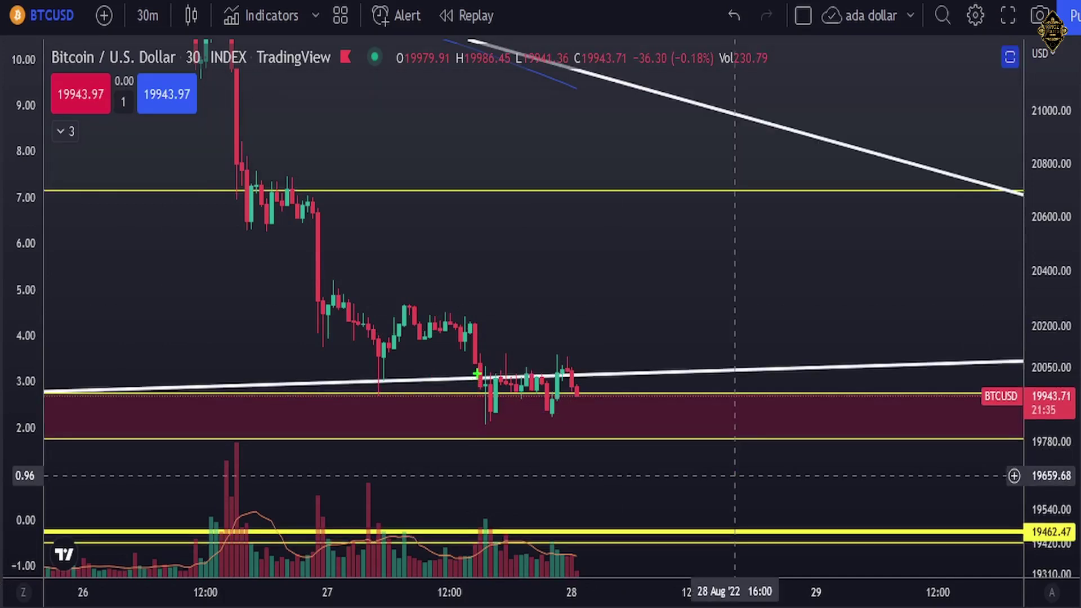
{"action": "mouse_move", "coordinate": [479, 359]}
{"action": "left_mouse_down"}
{"action": "mouse_move", "coordinate": [496, 409]}
{"action": "mouse_move", "coordinate": [532, 367]}
{"action": "mouse_move", "coordinate": [552, 413]}
{"action": "mouse_move", "coordinate": [567, 359]}
{"action": "left_mouse_up"}
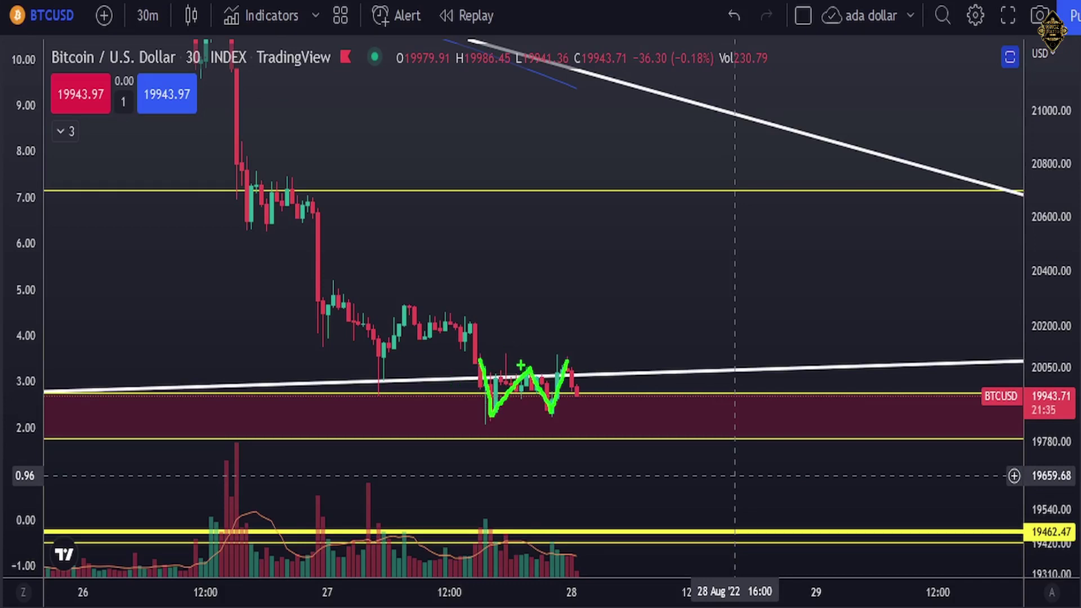
{"action": "mouse_move", "coordinate": [567, 360]}
{"action": "left_mouse_down"}
{"action": "mouse_move", "coordinate": [581, 415]}
{"action": "mouse_move", "coordinate": [602, 367]}
{"action": "left_mouse_up"}
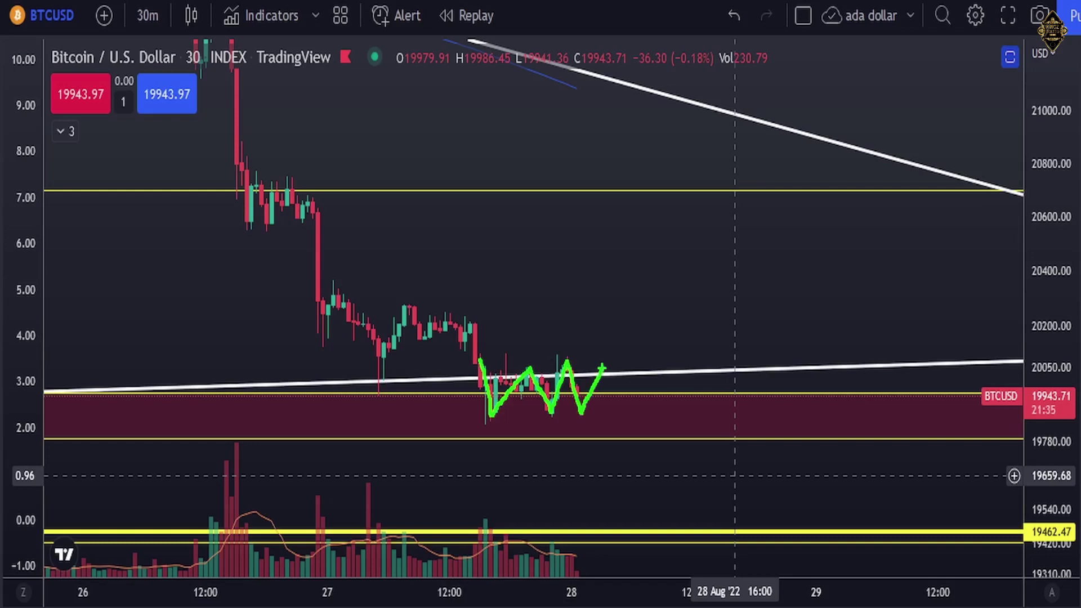
{"action": "left_click_drag", "start_coordinate": [476, 363], "coordinate": [615, 346]}
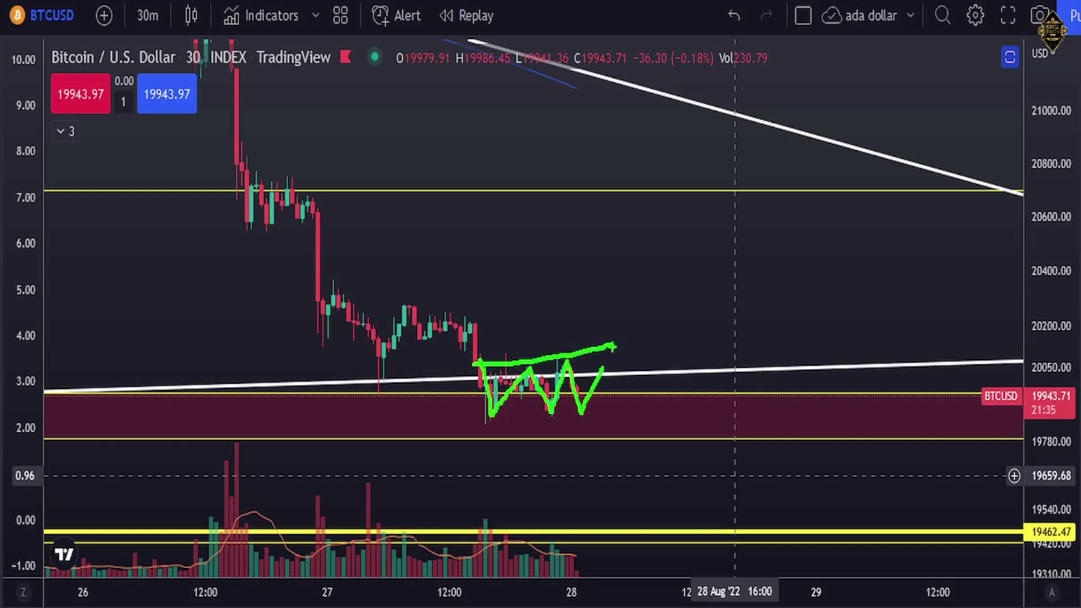
{"action": "key", "text": "Escape"}
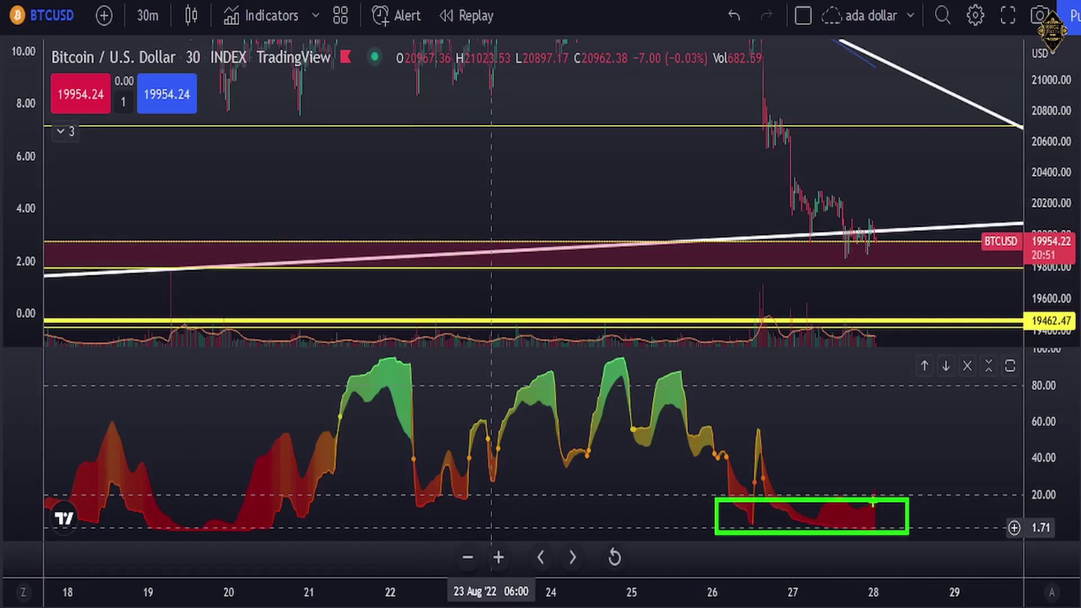
- Sketch the oscillator's rise from its boxed red zone to above 80 and project price up to the falling white trendline and back to support
{"action": "mouse_move", "coordinate": [882, 484]}
{"action": "left_mouse_down"}
{"action": "mouse_move", "coordinate": [871, 492]}
{"action": "mouse_move", "coordinate": [905, 359]}
{"action": "mouse_move", "coordinate": [923, 374]}
{"action": "mouse_move", "coordinate": [909, 375]}
{"action": "left_mouse_up"}
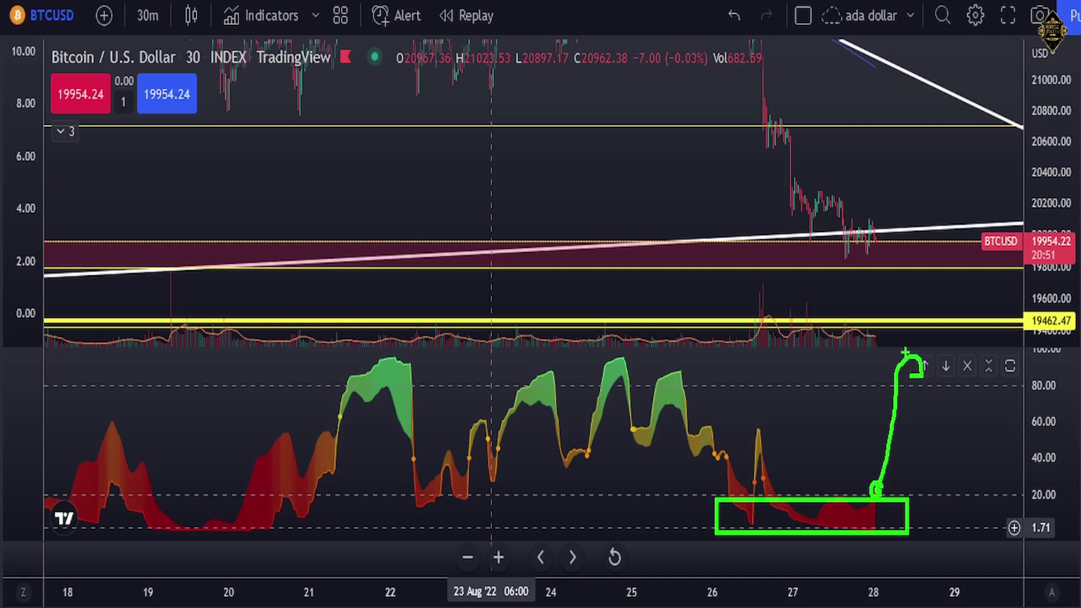
{"action": "mouse_move", "coordinate": [881, 235]}
{"action": "left_mouse_down"}
{"action": "mouse_move", "coordinate": [893, 124]}
{"action": "mouse_move", "coordinate": [913, 125]}
{"action": "mouse_move", "coordinate": [900, 125]}
{"action": "mouse_move", "coordinate": [898, 107]}
{"action": "left_mouse_up"}
{"action": "mouse_move", "coordinate": [884, 65]}
{"action": "left_mouse_down"}
{"action": "mouse_move", "coordinate": [878, 59]}
{"action": "mouse_move", "coordinate": [875, 72]}
{"action": "mouse_move", "coordinate": [884, 66]}
{"action": "left_mouse_up"}
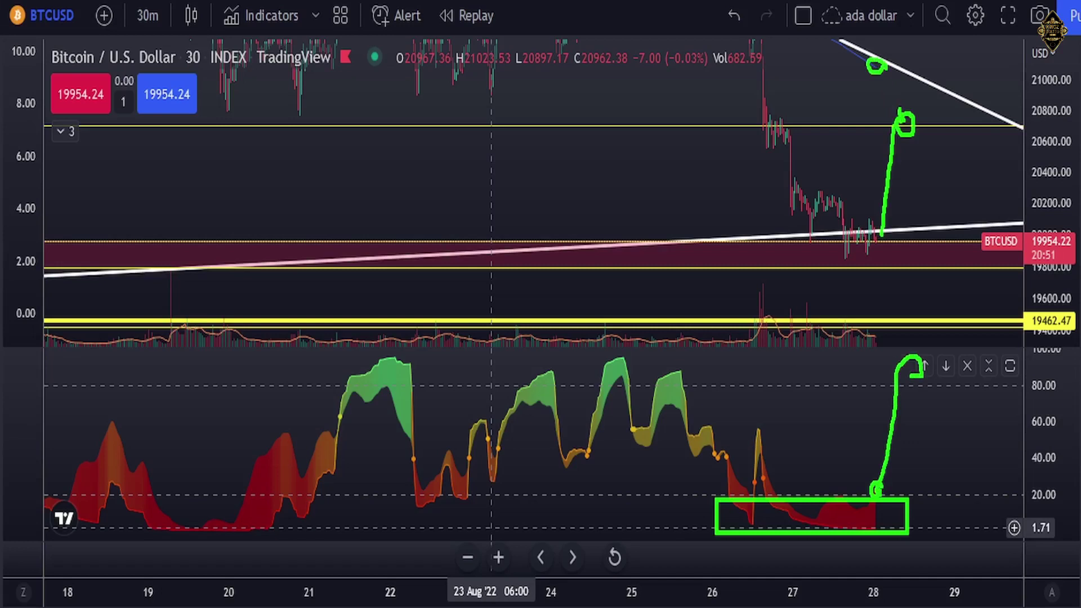
{"action": "mouse_move", "coordinate": [900, 115]}
{"action": "left_mouse_down"}
{"action": "mouse_move", "coordinate": [928, 71]}
{"action": "mouse_move", "coordinate": [959, 263]}
{"action": "left_mouse_up"}
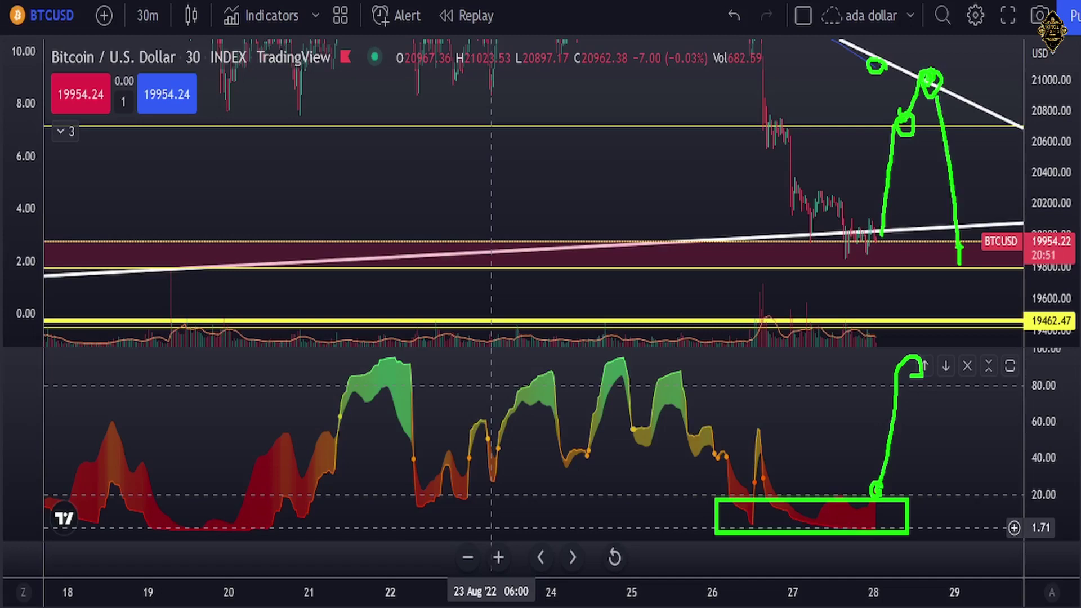
{"action": "key", "text": "Escape"}
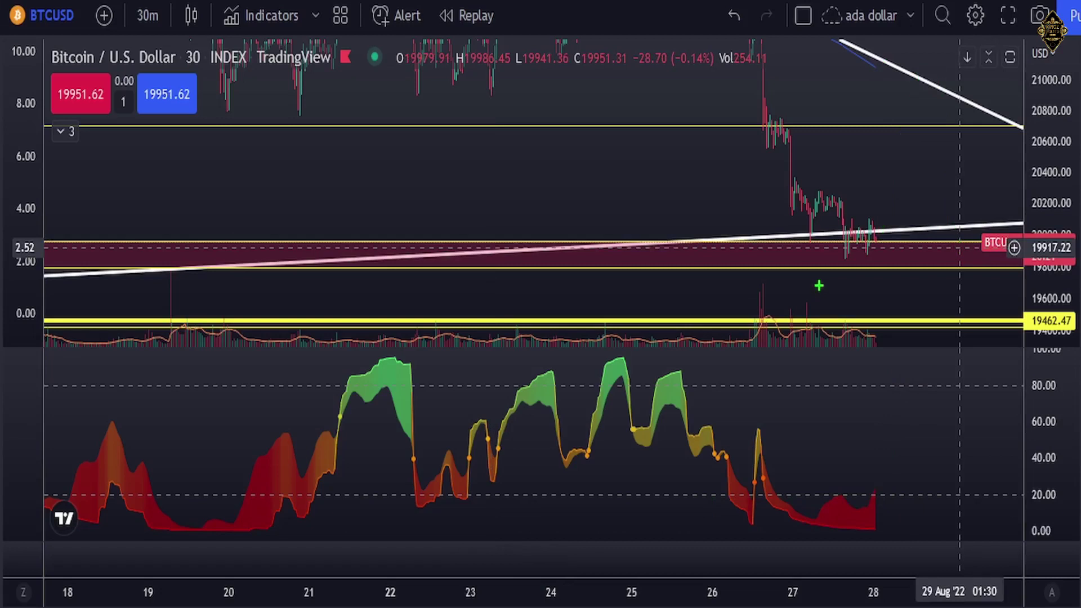
- Underline and circle the price support zone in green, then replace those marks with circles around the oscillator's latest red area and the price lows
{"action": "mouse_move", "coordinate": [819, 283]}
{"action": "left_mouse_down"}
{"action": "mouse_move", "coordinate": [938, 286]}
{"action": "mouse_move", "coordinate": [856, 249]}
{"action": "mouse_move", "coordinate": [898, 253]}
{"action": "left_mouse_up"}
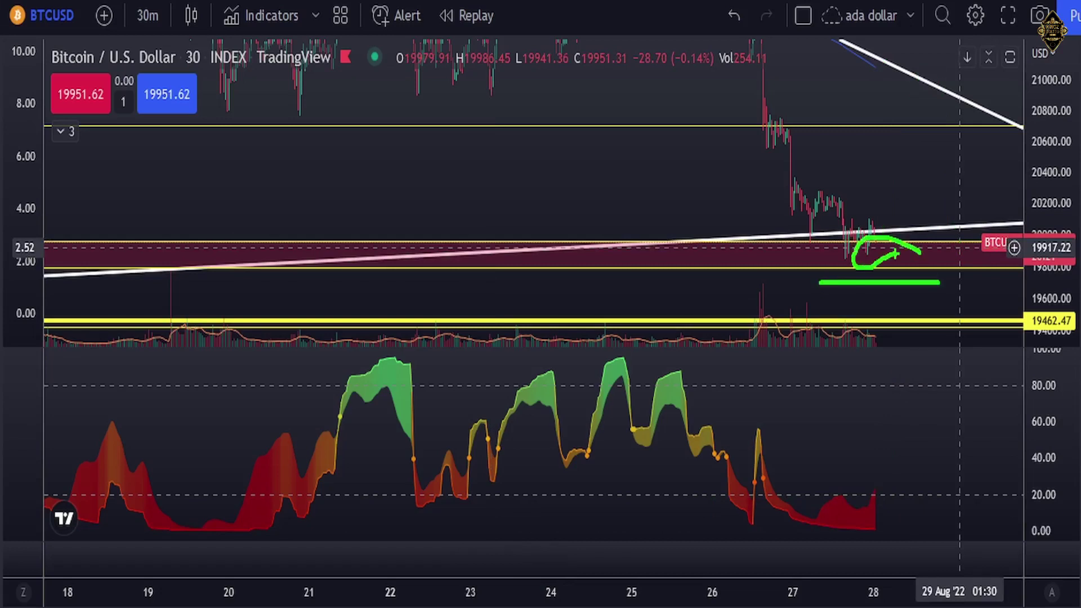
{"action": "key", "text": "Escape"}
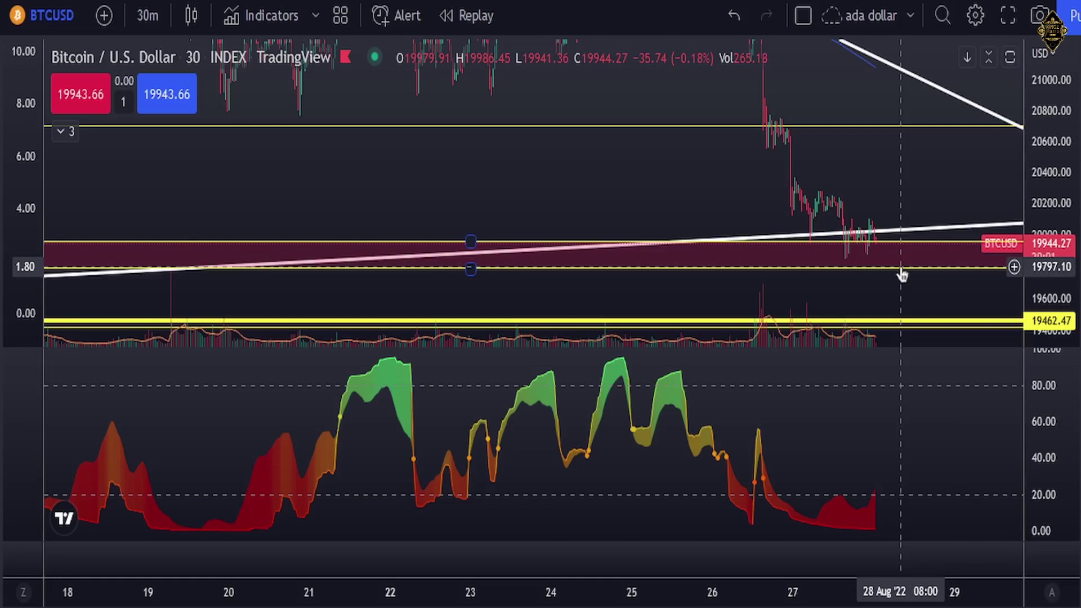
{"action": "mouse_move", "coordinate": [900, 503]}
{"action": "left_mouse_down"}
{"action": "mouse_move", "coordinate": [820, 485]}
{"action": "mouse_move", "coordinate": [809, 508]}
{"action": "mouse_move", "coordinate": [838, 532]}
{"action": "mouse_move", "coordinate": [871, 533]}
{"action": "mouse_move", "coordinate": [894, 505]}
{"action": "left_mouse_up"}
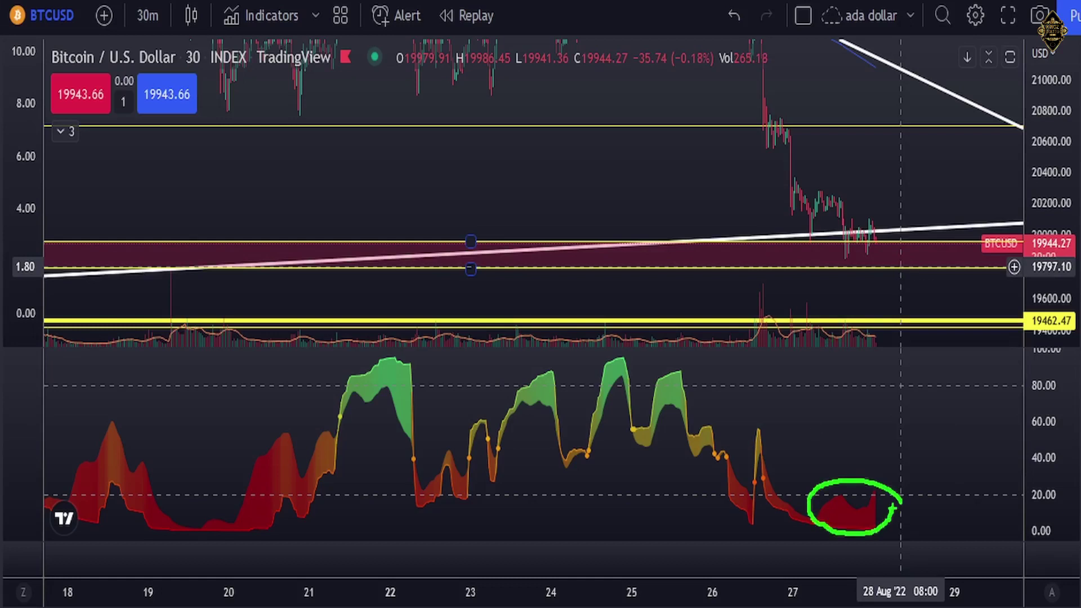
{"action": "mouse_move", "coordinate": [891, 251]}
{"action": "left_mouse_down"}
{"action": "mouse_move", "coordinate": [816, 264]}
{"action": "mouse_move", "coordinate": [882, 270]}
{"action": "mouse_move", "coordinate": [879, 261]}
{"action": "left_mouse_up"}
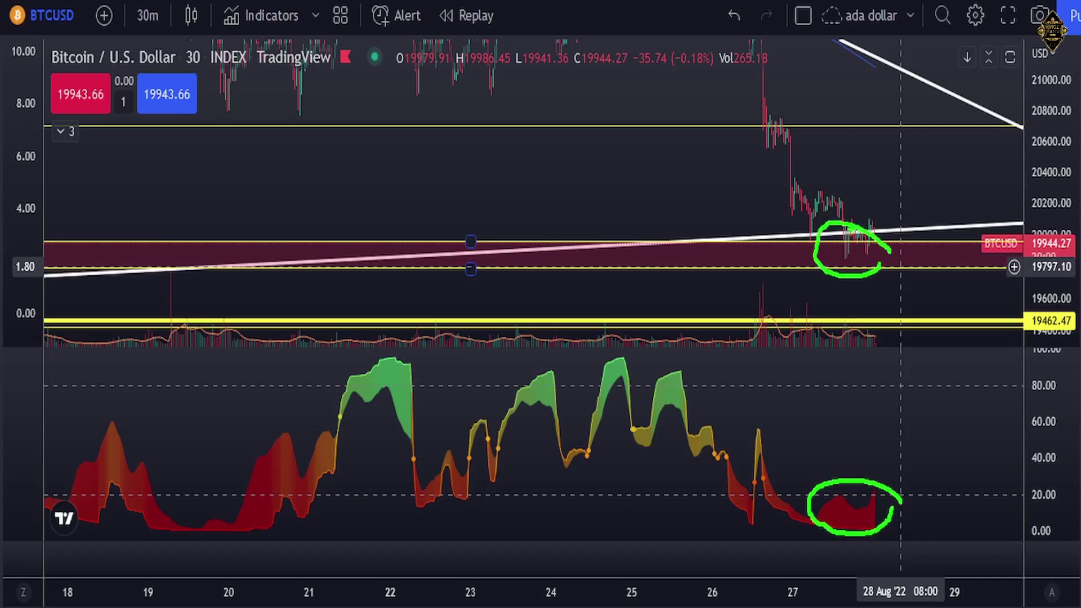
{"action": "key", "text": "Escape"}
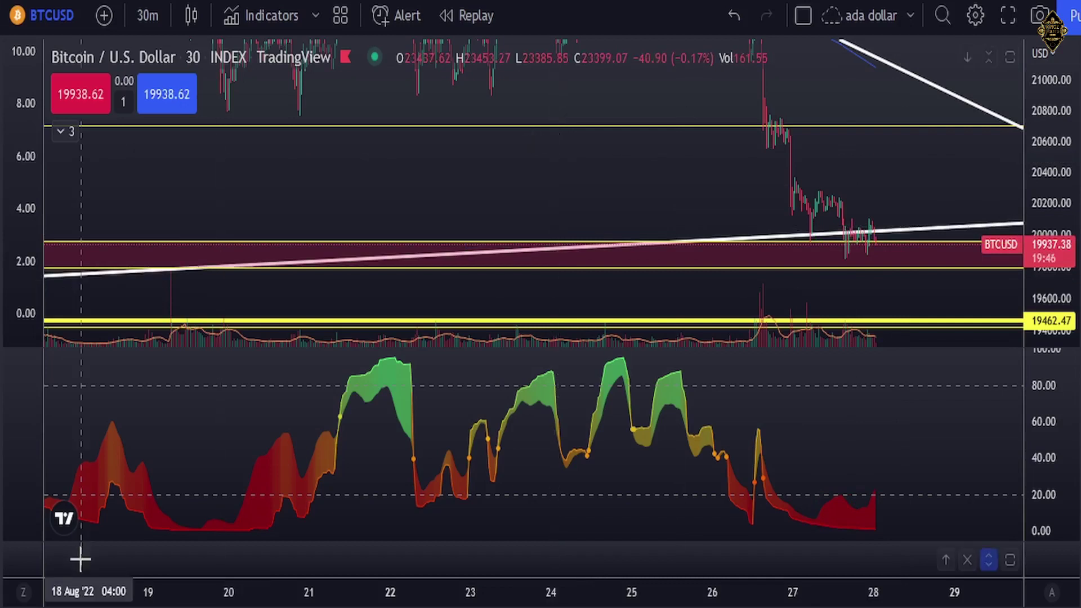
- Hide the saved drawings and sketch a descending triangle in the empty chart area, with a falling green line above a horizontal one
{"action": "key", "text": "ctrl+alt+h"}
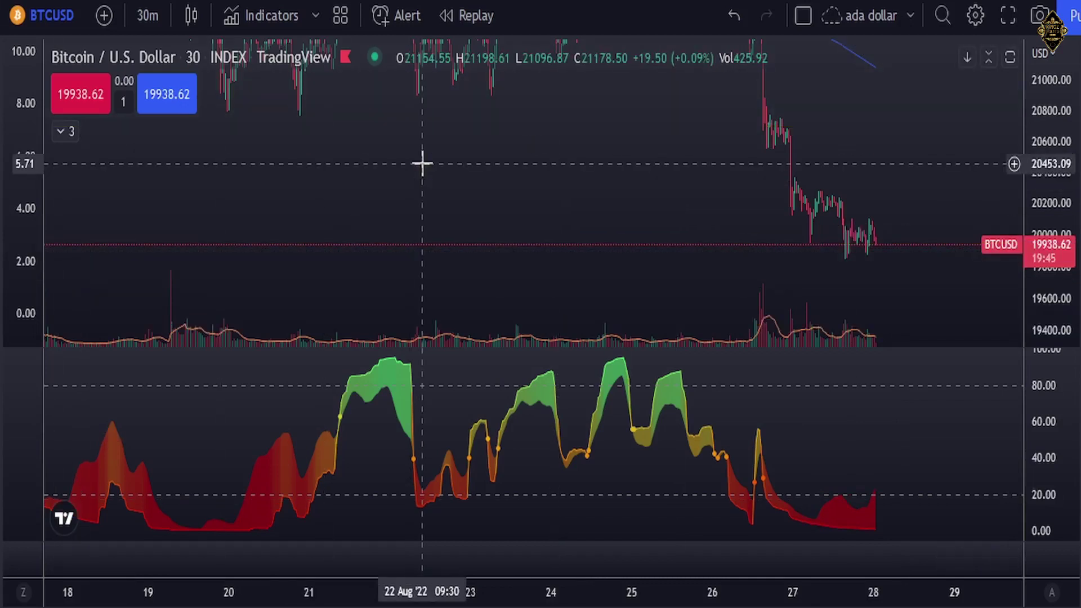
{"action": "mouse_move", "coordinate": [418, 153]}
{"action": "left_mouse_down"}
{"action": "mouse_move", "coordinate": [680, 290]}
{"action": "mouse_move", "coordinate": [681, 244]}
{"action": "left_mouse_up"}
{"action": "left_click_drag", "start_coordinate": [403, 272], "coordinate": [680, 271]}
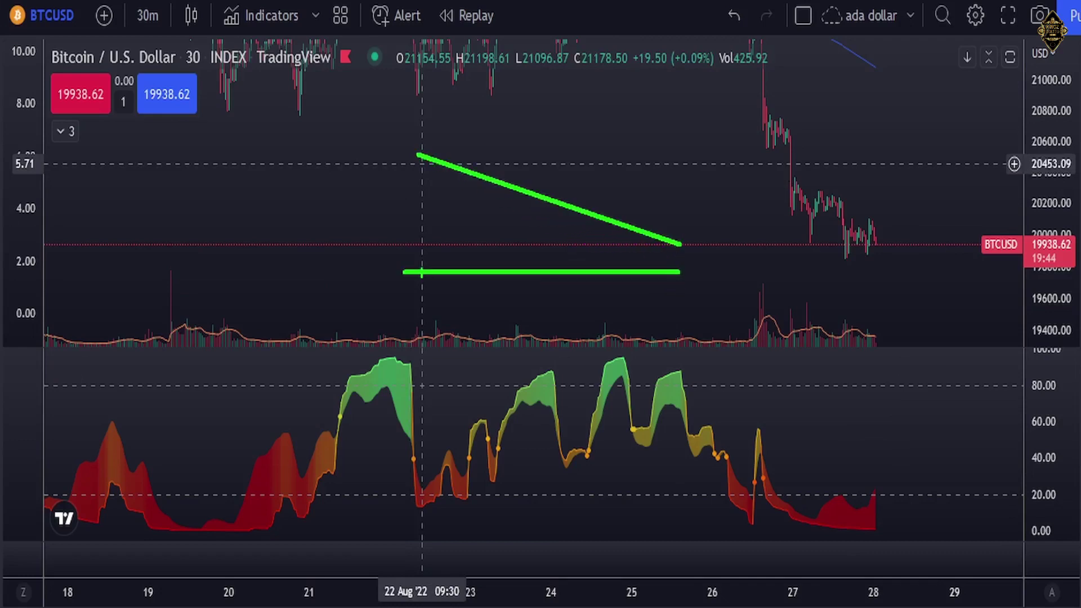